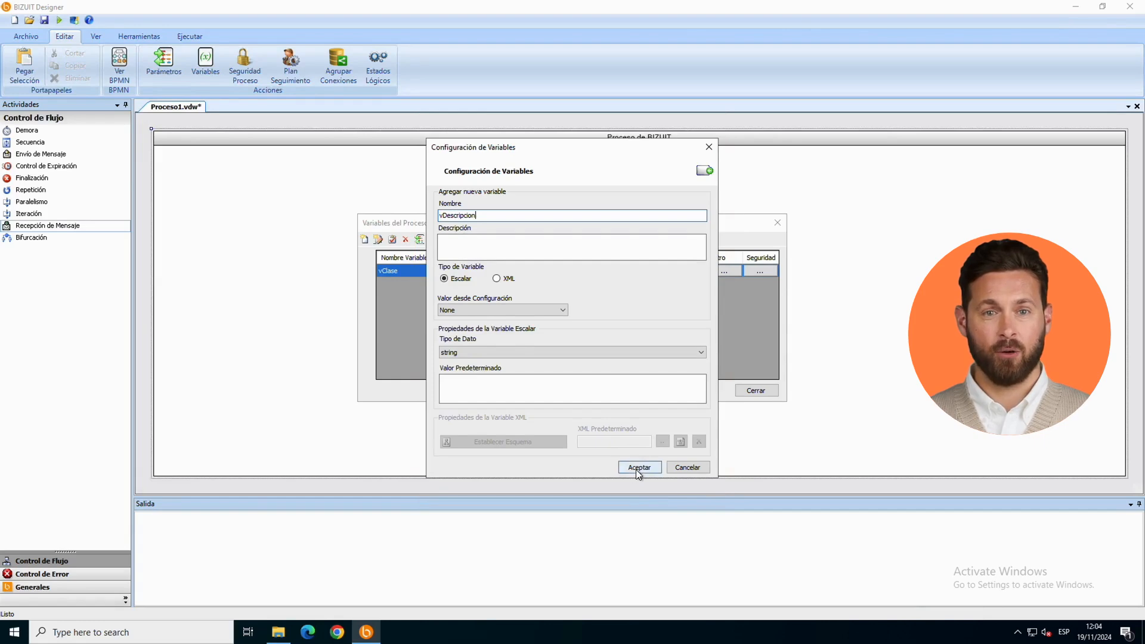
Step: Add the scalar string variable vDescripcion and close the process variables list
{"action": "left_click", "coordinate": [636, 469]}
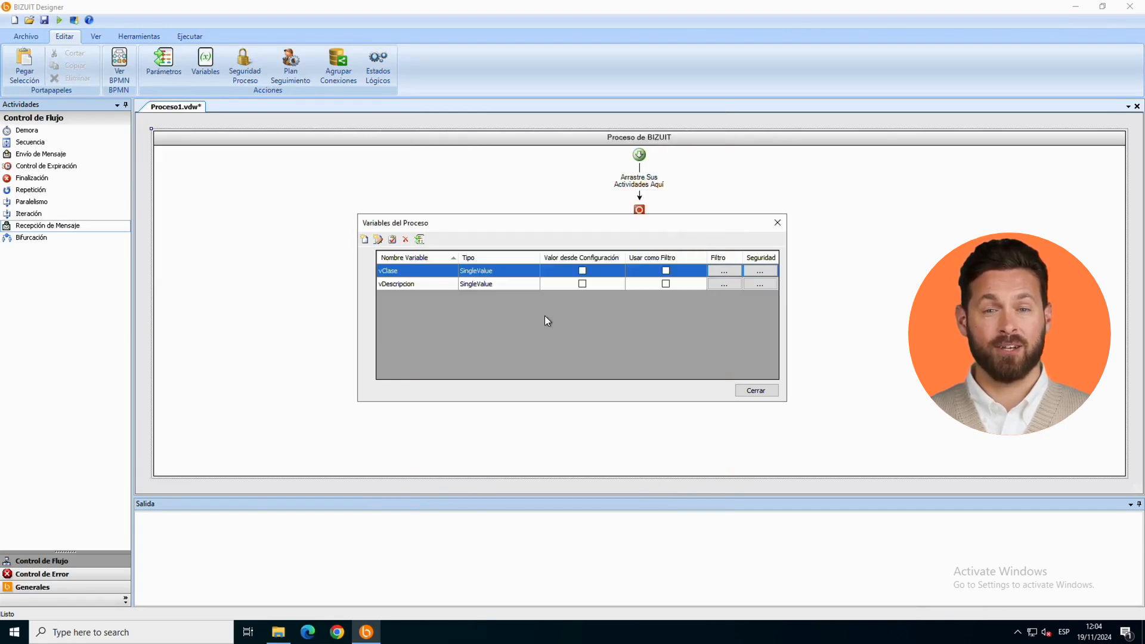
{"action": "left_click", "coordinate": [756, 391]}
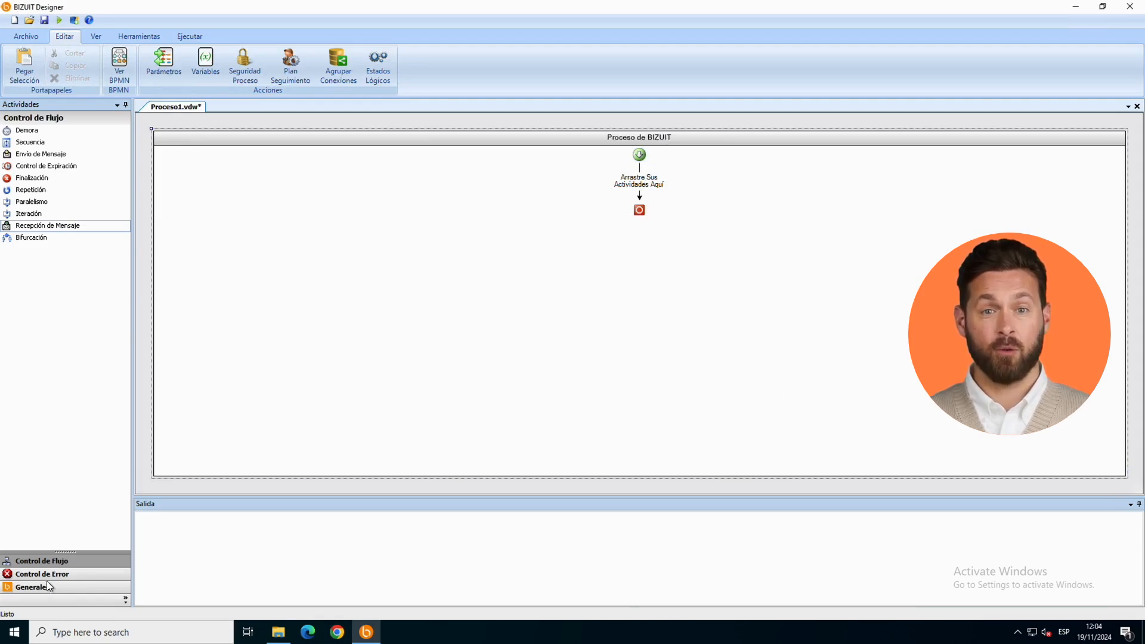
Step: Insert a Bifurcación activity into the empty process flow and add a third branch to it
{"action": "left_click_drag", "start_coordinate": [37, 240], "coordinate": [622, 196]}
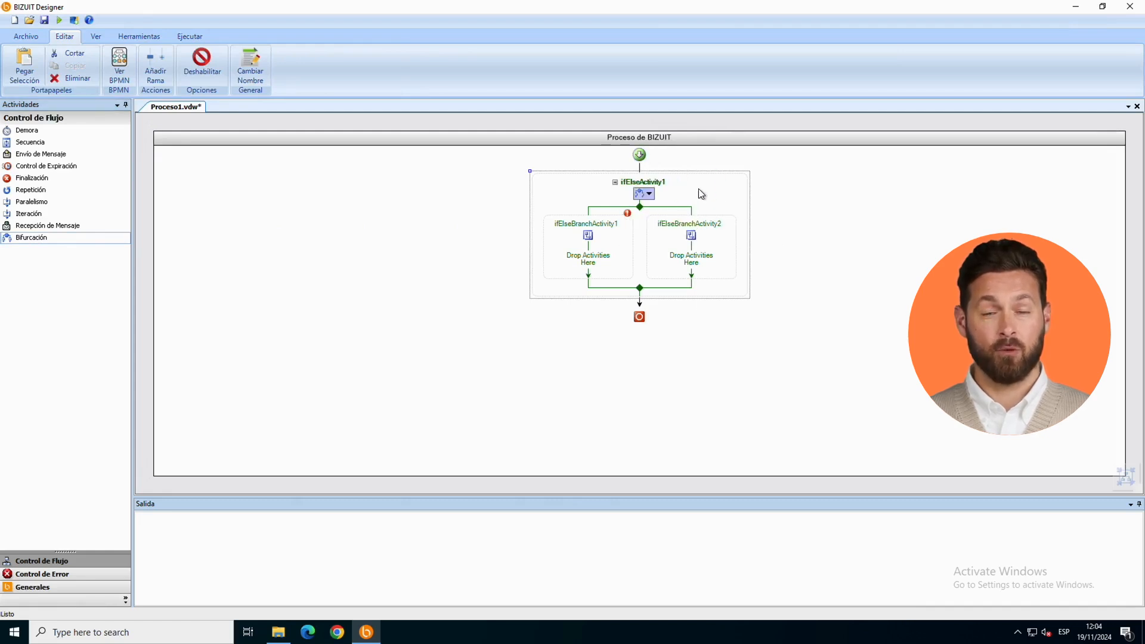
{"action": "right_click", "coordinate": [699, 190]}
{"action": "left_click", "coordinate": [734, 284]}
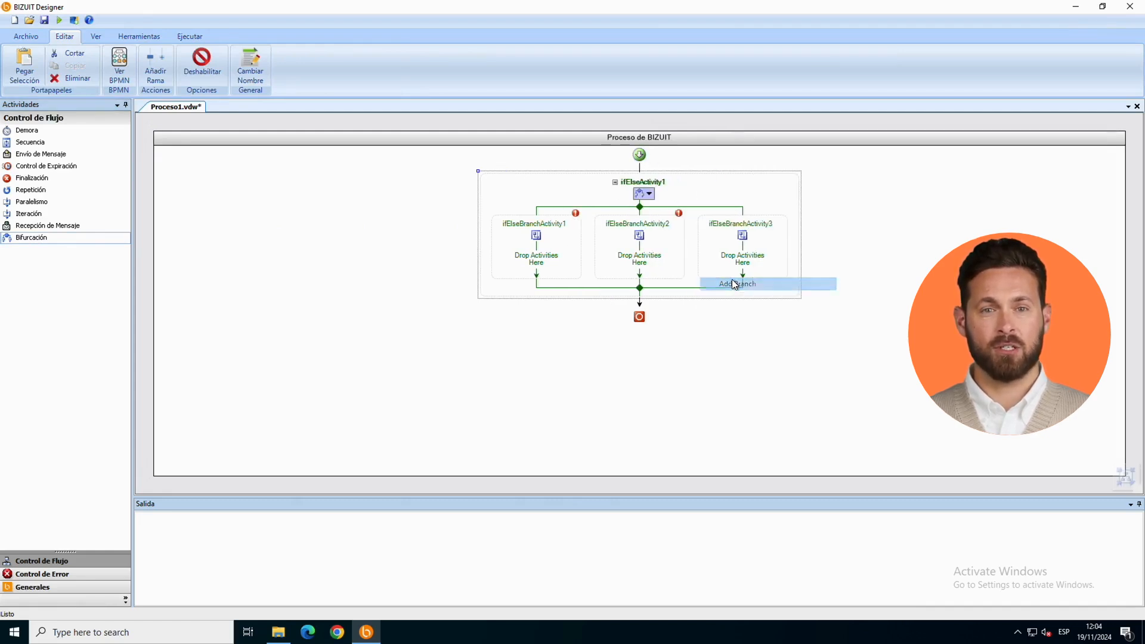
{"action": "left_click", "coordinate": [732, 278]}
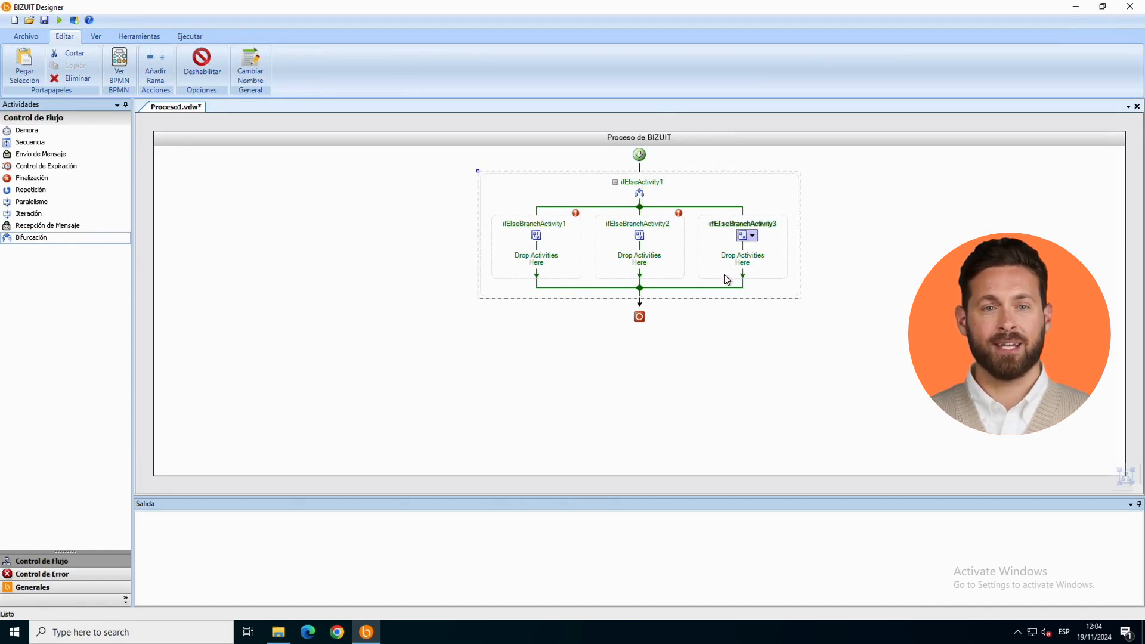
Step: Rename the first branch of the bifurcation as SiClaseA in its condition editor
{"action": "left_click", "coordinate": [615, 237]}
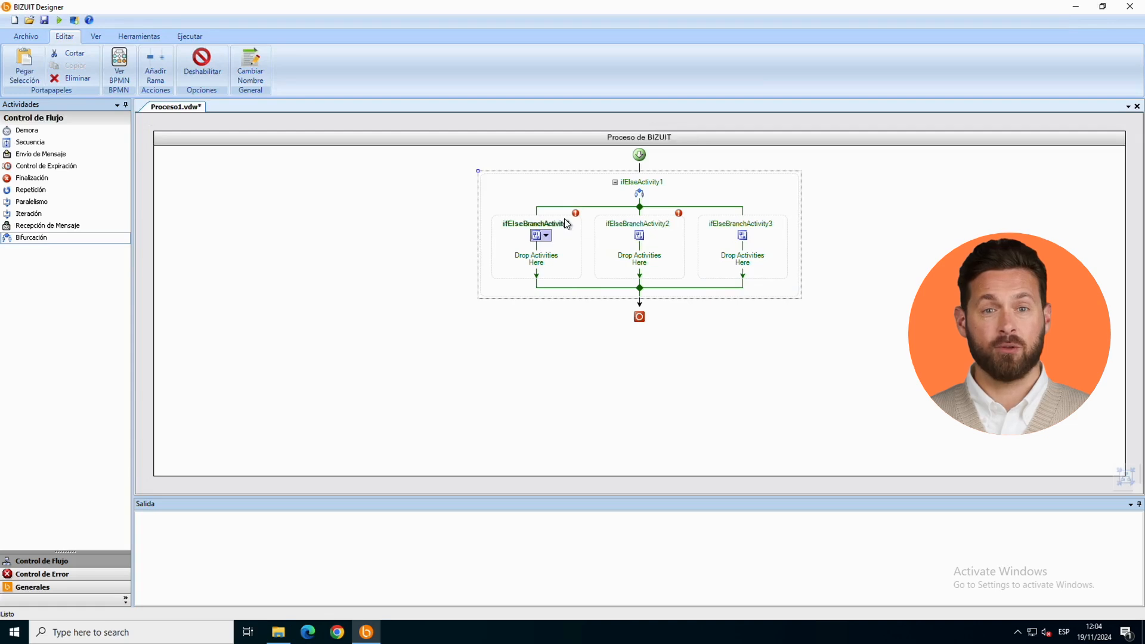
{"action": "left_click", "coordinate": [538, 229]}
{"action": "right_click", "coordinate": [536, 223]}
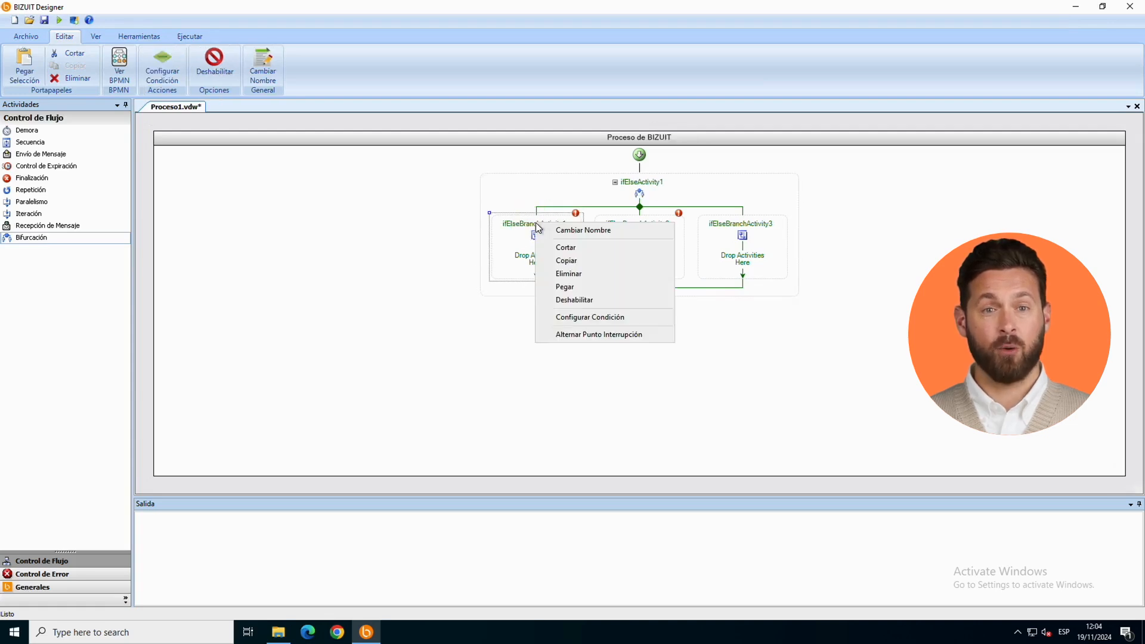
{"action": "left_click", "coordinate": [522, 223]}
{"action": "double_click", "coordinate": [521, 223]}
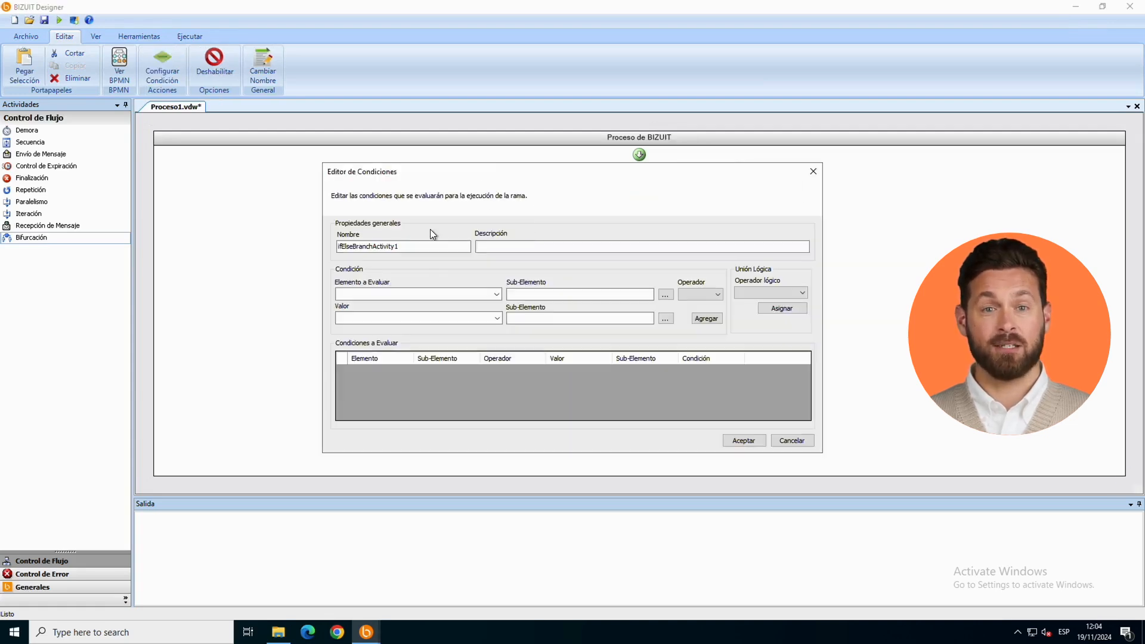
{"action": "double_click", "coordinate": [420, 251]}
{"action": "left_click", "coordinate": [419, 252]}
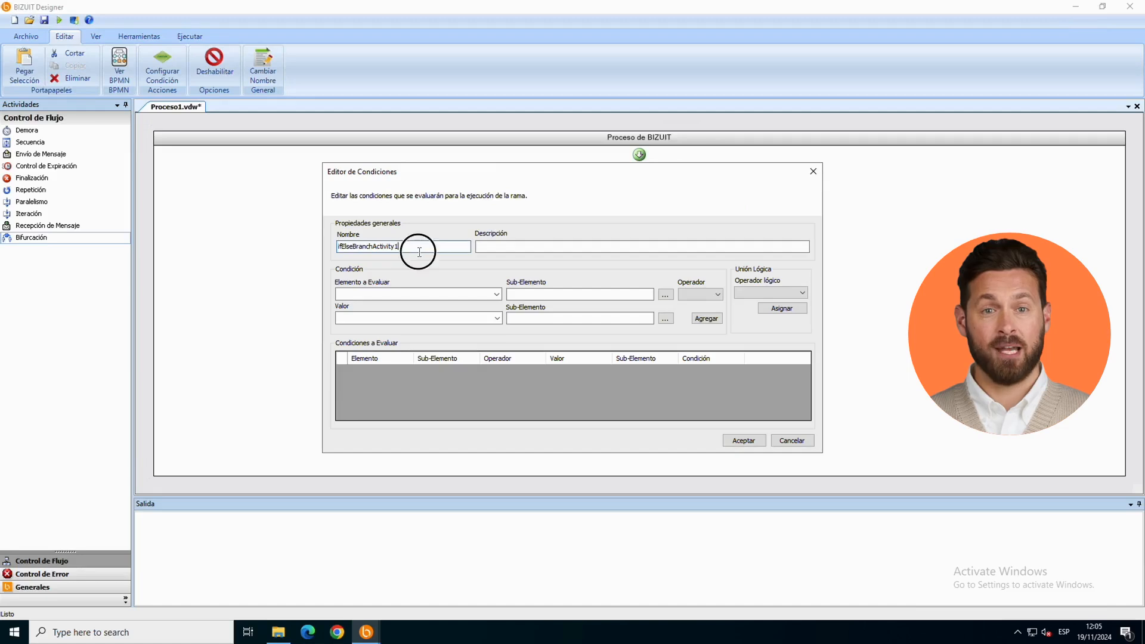
{"action": "double_click", "coordinate": [419, 251]}
{"action": "type", "text": "ClaseA"}
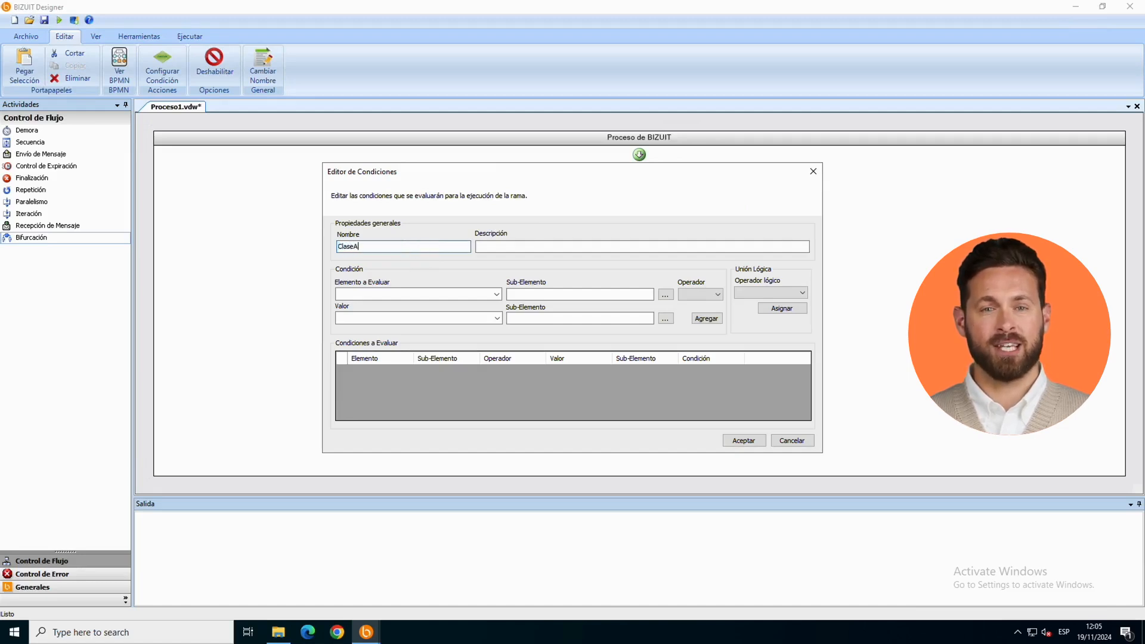
{"action": "type", "text": "S"}
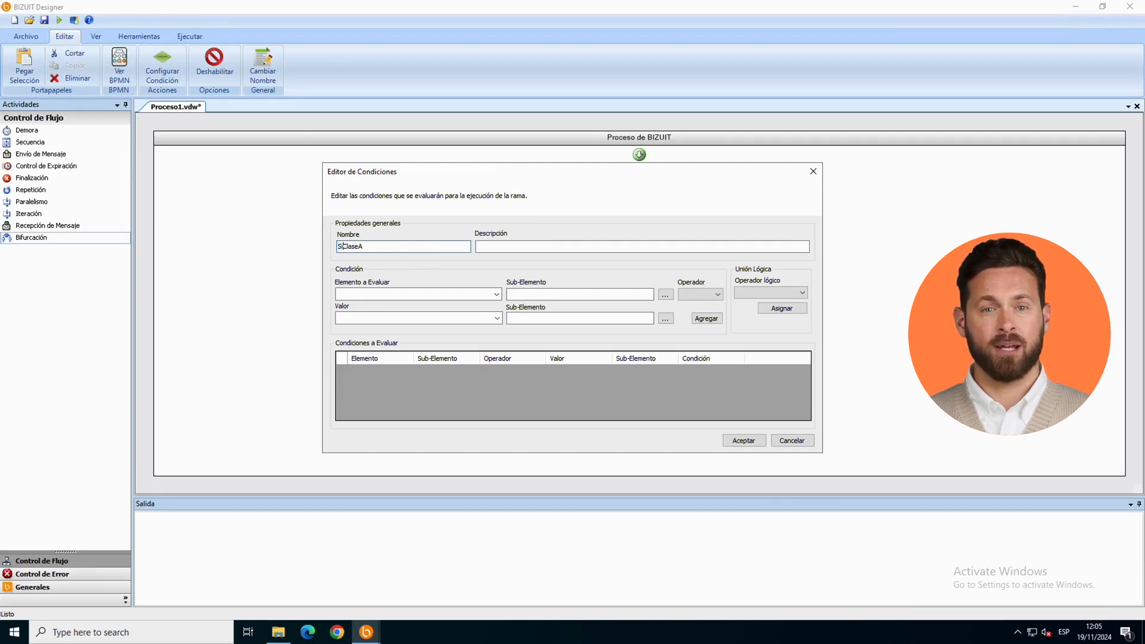
Step: Add the condition vClase == A to the SiClaseA branch and accept it
{"action": "left_click", "coordinate": [496, 294]}
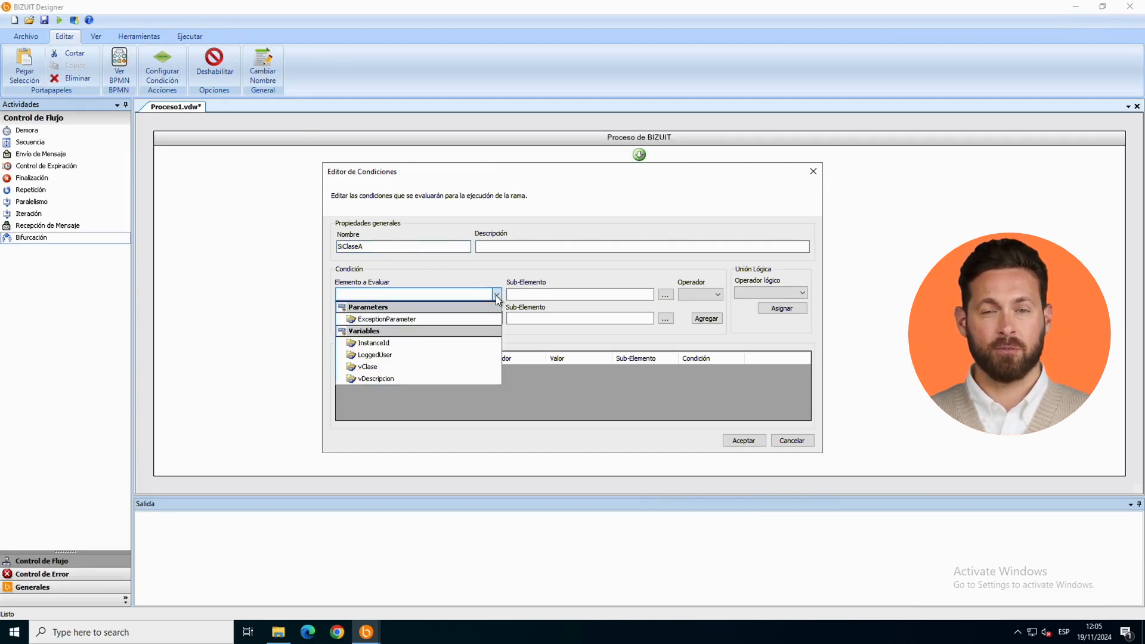
{"action": "left_click", "coordinate": [444, 367]}
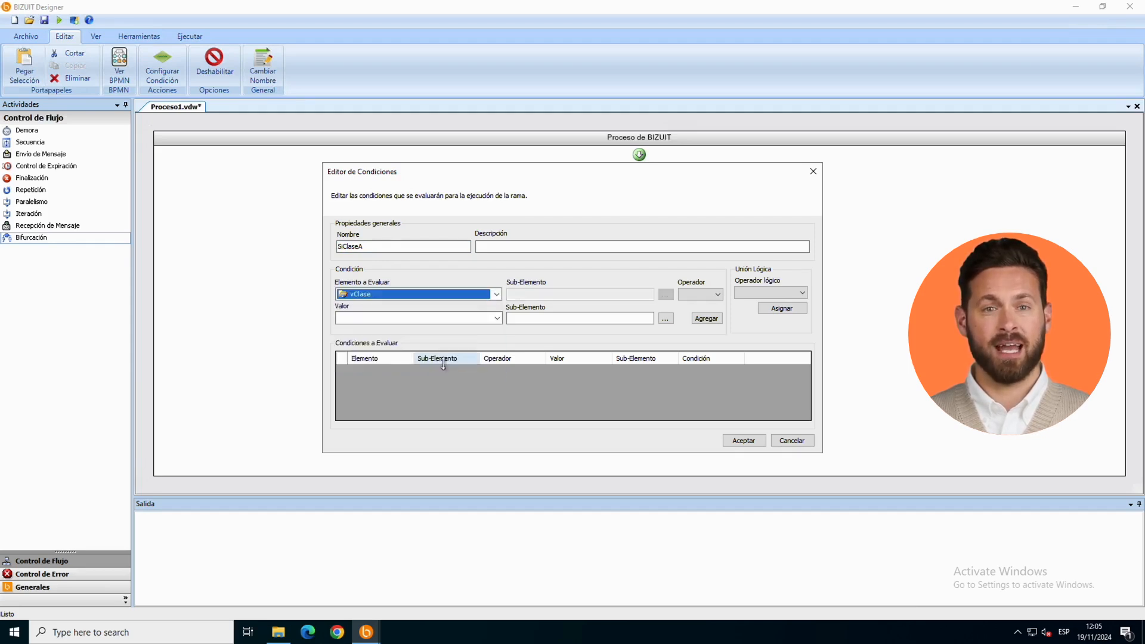
{"action": "left_click", "coordinate": [693, 295]}
{"action": "left_click", "coordinate": [685, 304]}
{"action": "left_click", "coordinate": [484, 315]}
{"action": "type", "text": "A"}
{"action": "left_click", "coordinate": [707, 320]}
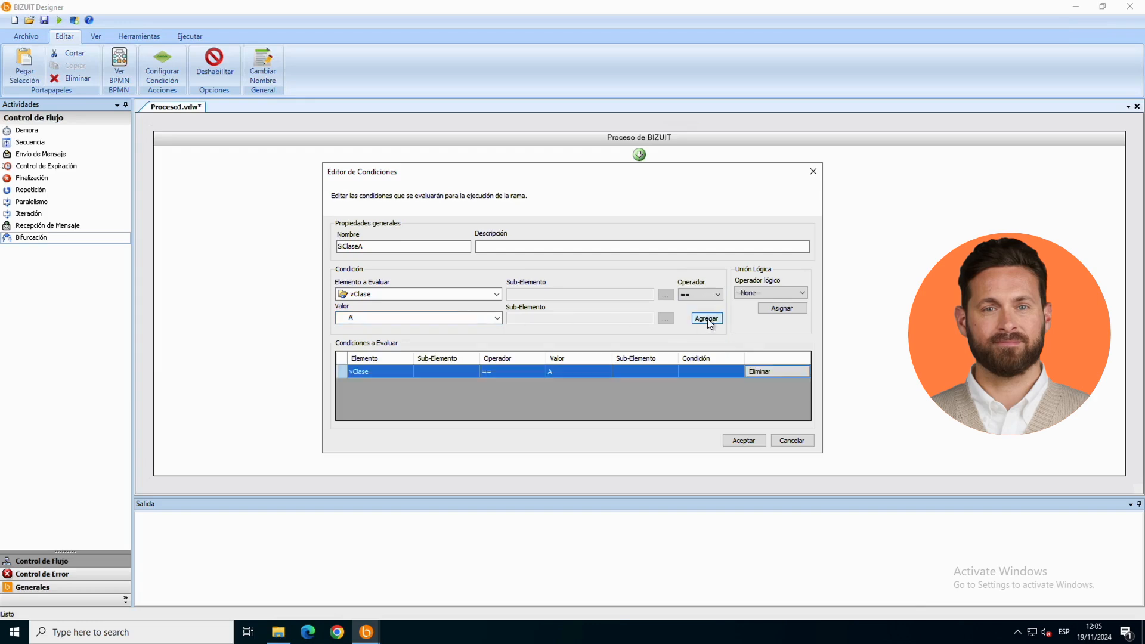
{"action": "left_click", "coordinate": [738, 442]}
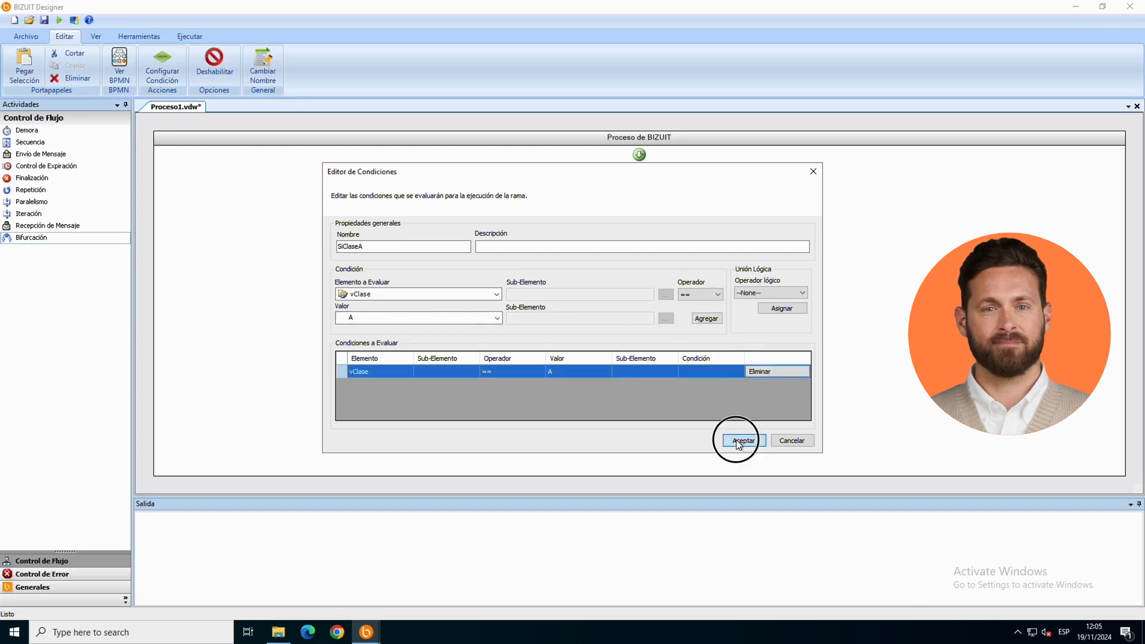
Step: Open the condition editor of the second branch and rename the branch as SiClaseB
{"action": "left_click", "coordinate": [671, 234]}
{"action": "right_click", "coordinate": [671, 233]}
{"action": "left_click", "coordinate": [674, 234]}
{"action": "double_click", "coordinate": [401, 246]}
{"action": "type", "text": "SiC"}
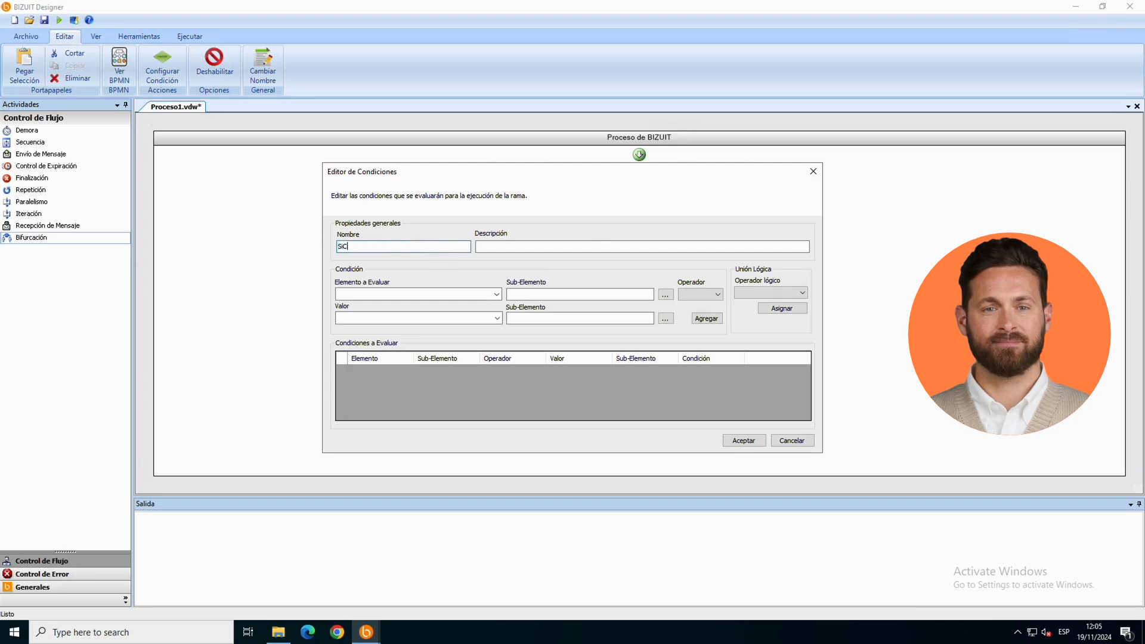
{"action": "type", "text": "laseB"}
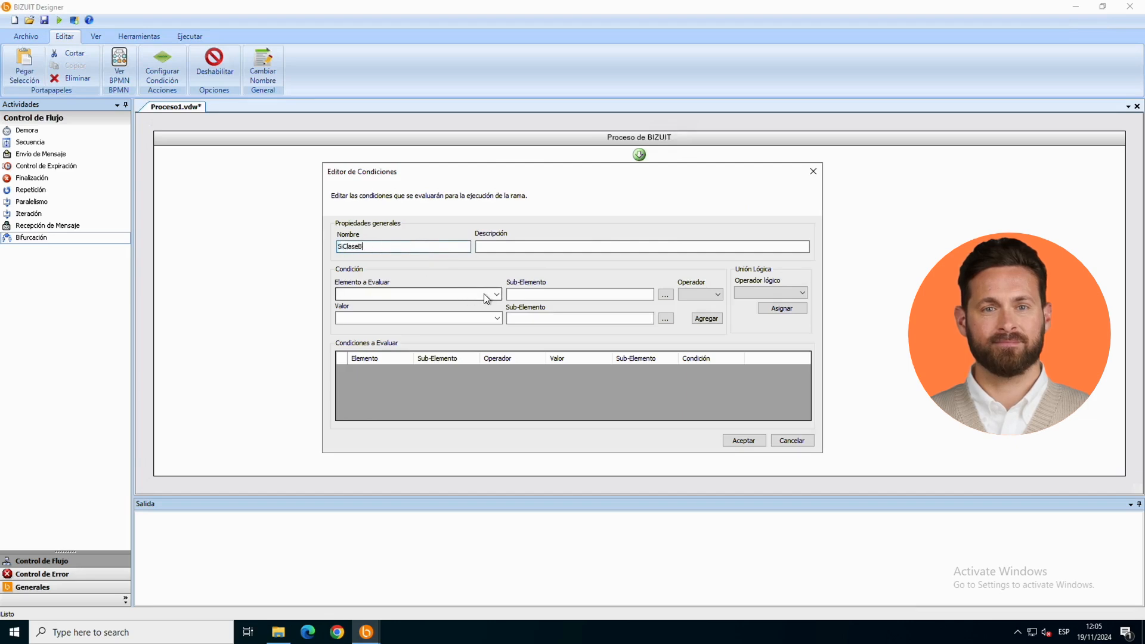
Step: Add the condition vClase == B to the SiClaseB branch and accept it
{"action": "left_click", "coordinate": [477, 295]}
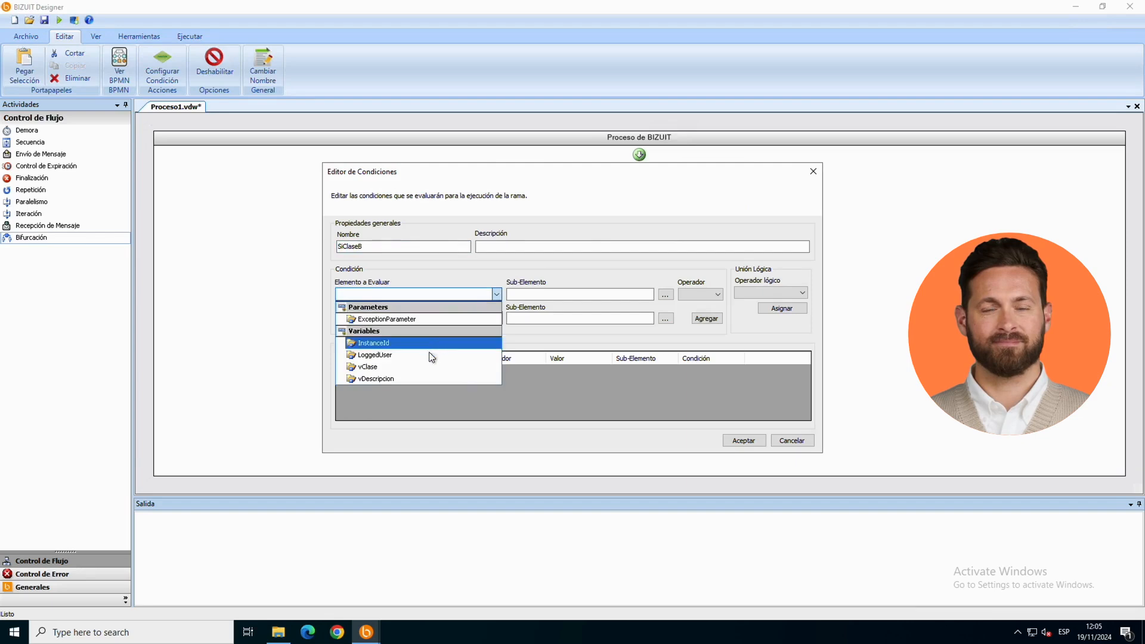
{"action": "left_click", "coordinate": [428, 367]}
{"action": "left_click", "coordinate": [712, 295]}
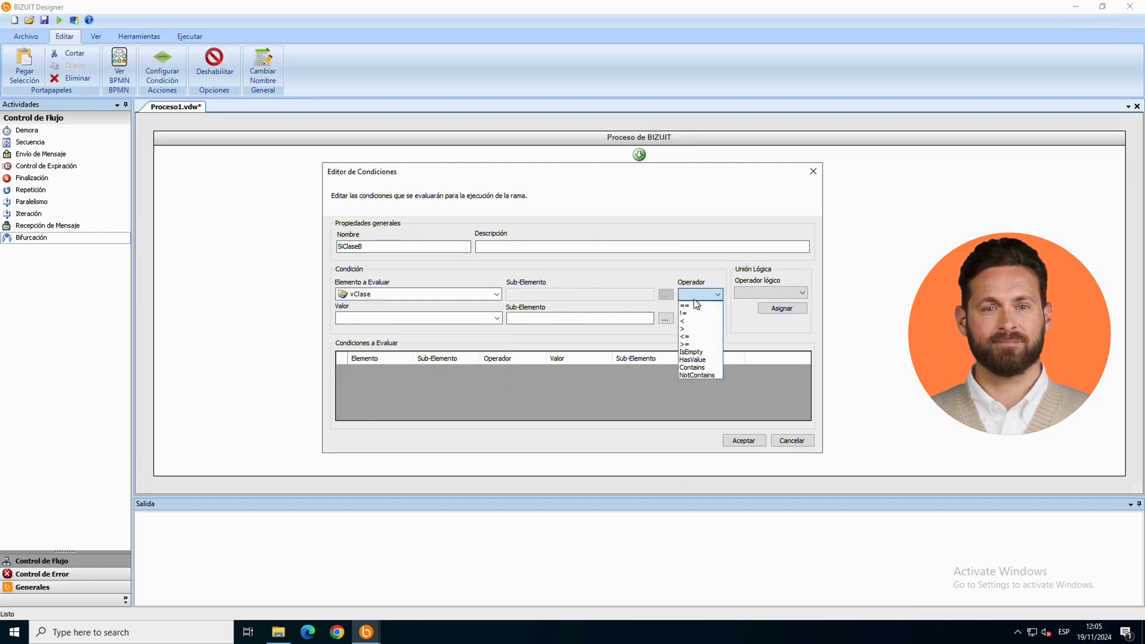
{"action": "left_click", "coordinate": [694, 305]}
{"action": "left_click", "coordinate": [433, 318]}
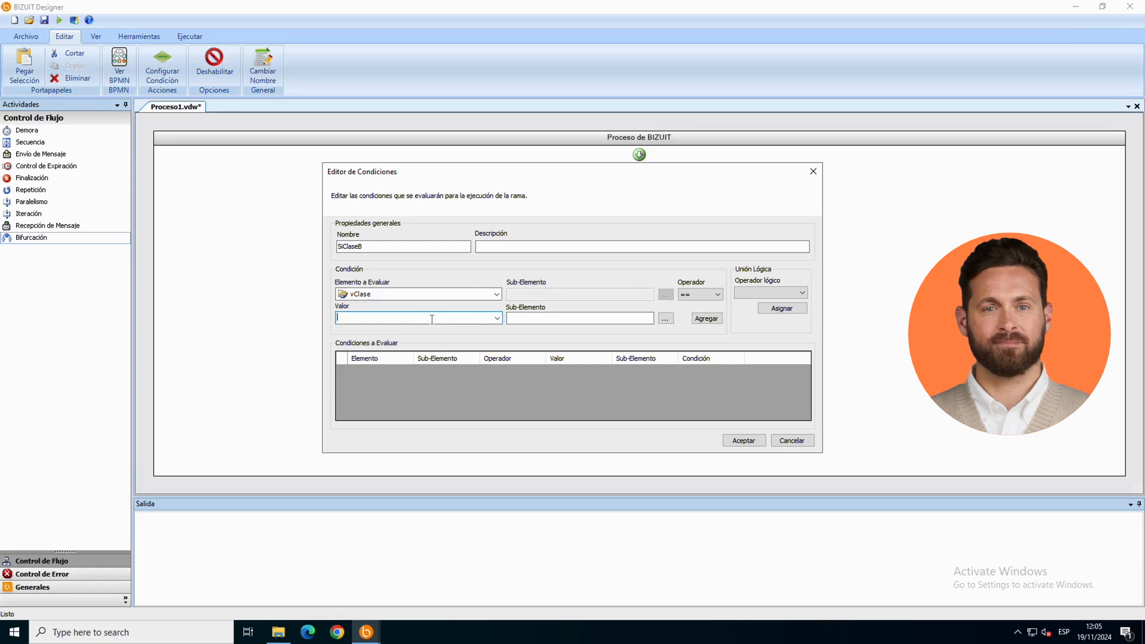
{"action": "type", "text": "B"}
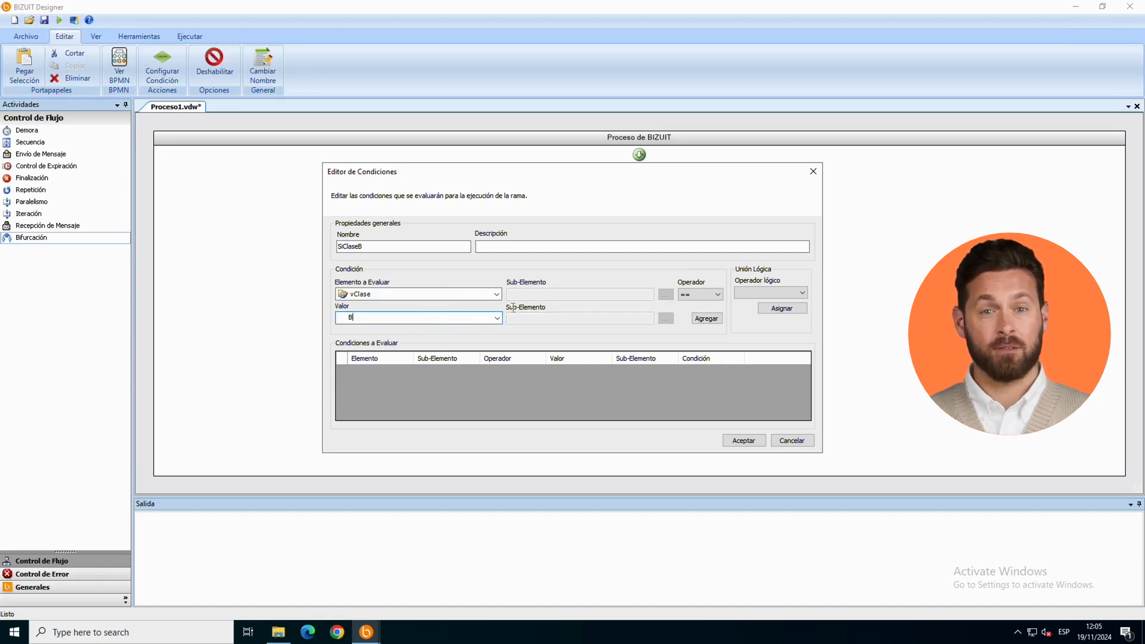
{"action": "left_click", "coordinate": [706, 318]}
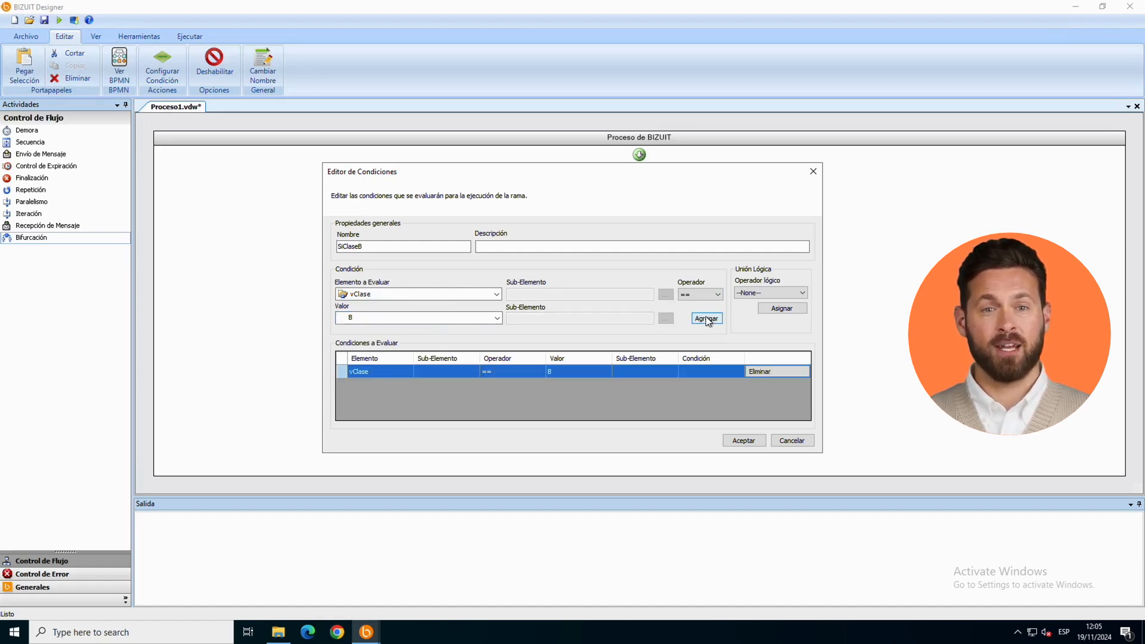
{"action": "left_click", "coordinate": [741, 440]}
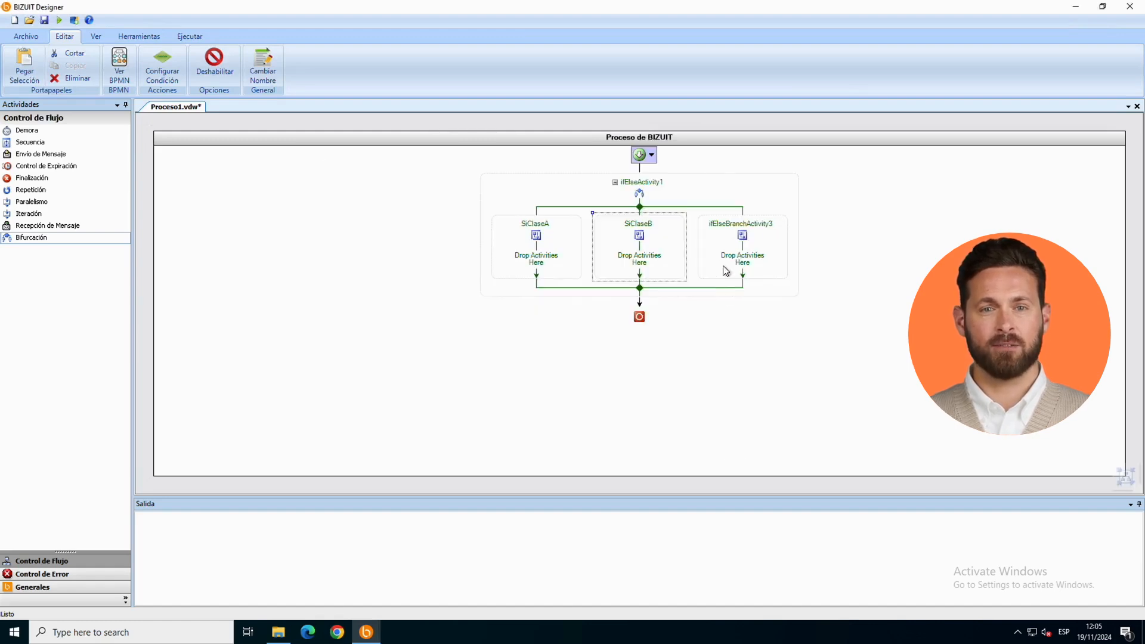
Step: Rename the third branch as OtraClase and accept it without any condition
{"action": "right_click", "coordinate": [755, 224]}
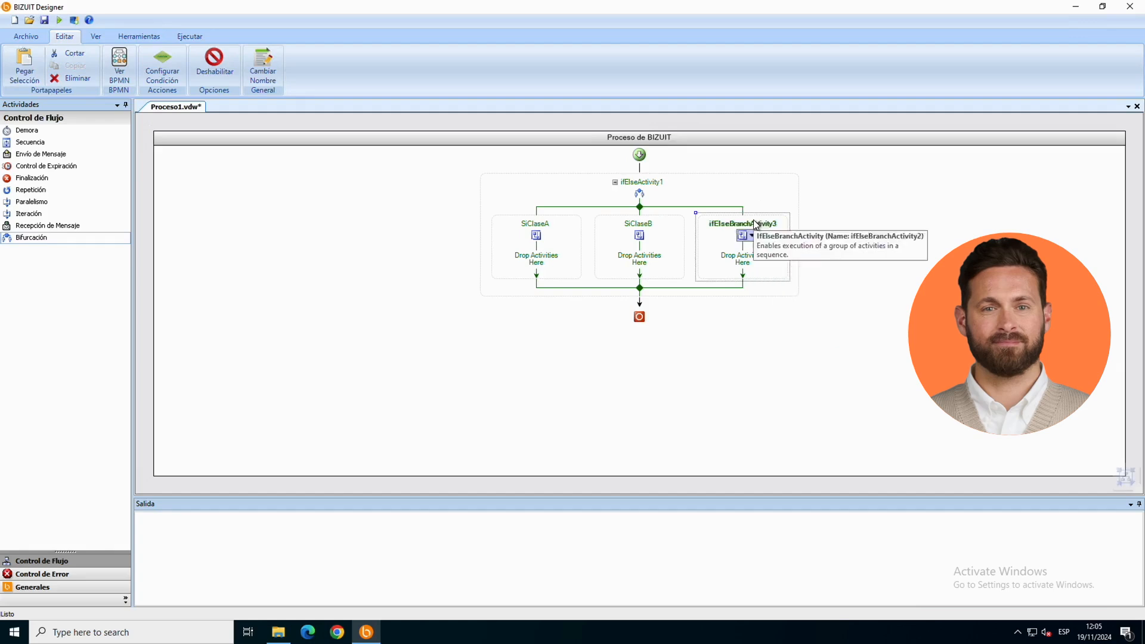
{"action": "double_click", "coordinate": [754, 221]}
{"action": "double_click", "coordinate": [418, 249]}
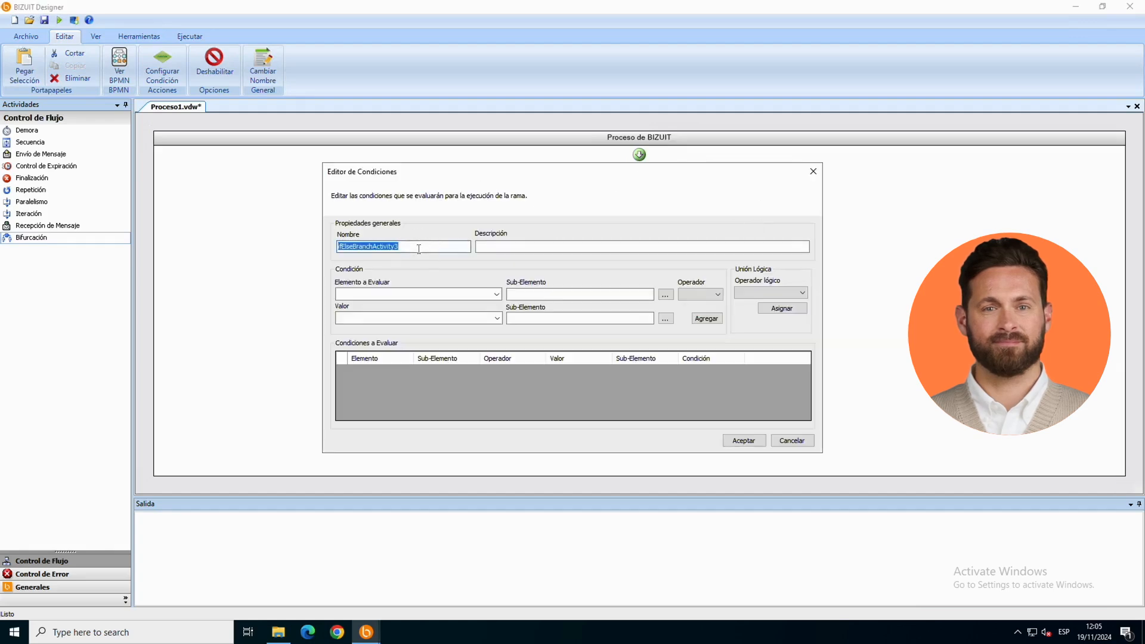
{"action": "type", "text": "OtraClase"}
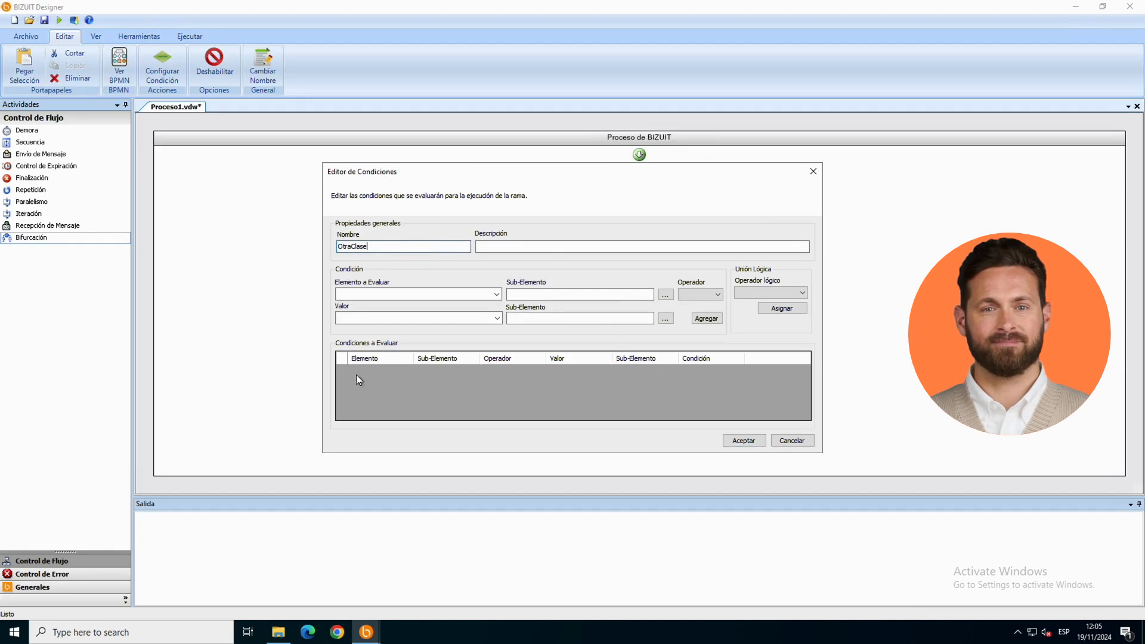
{"action": "left_click", "coordinate": [735, 441]}
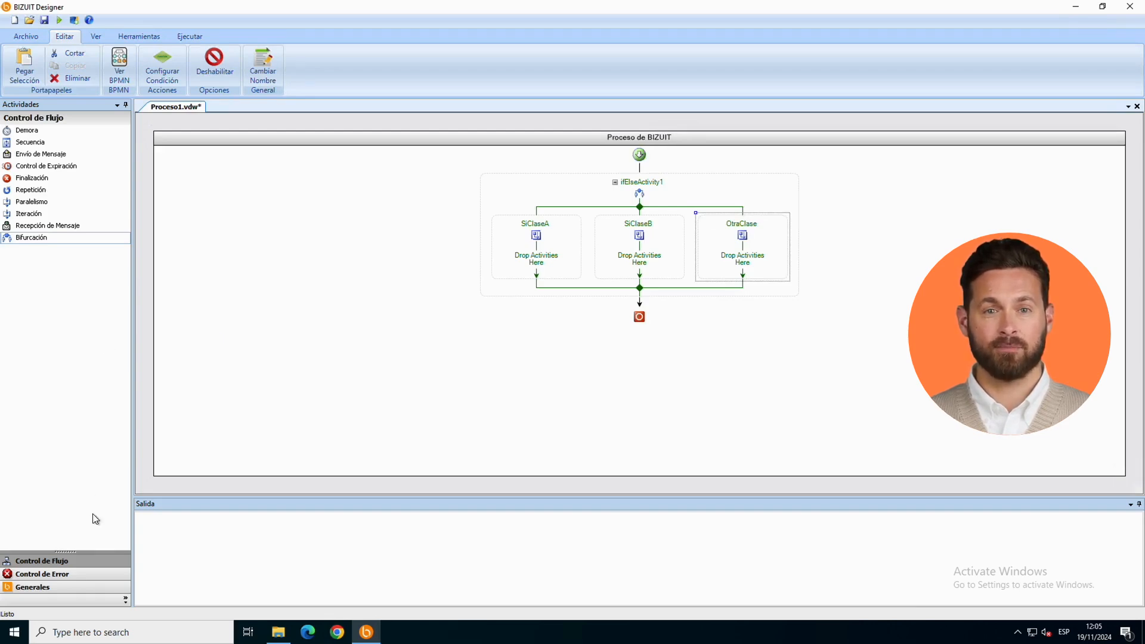
Step: Insert a Fórmula activity into the SiClaseA branch and name it SetDescA
{"action": "left_click", "coordinate": [59, 588]}
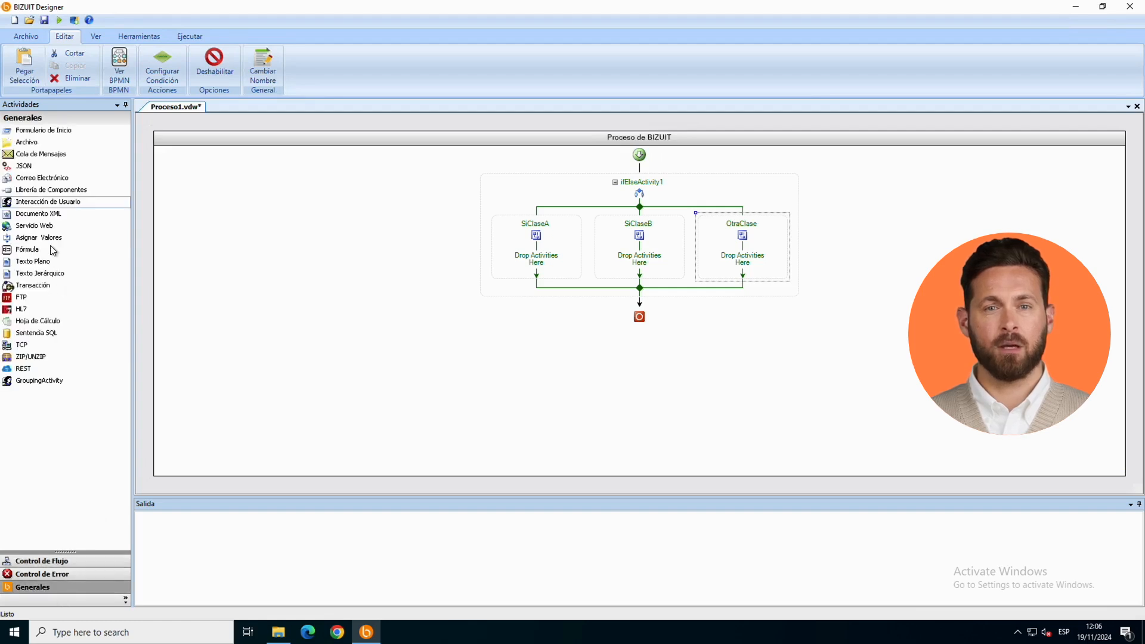
{"action": "left_click_drag", "start_coordinate": [35, 250], "coordinate": [544, 266]}
{"action": "double_click", "coordinate": [543, 266]}
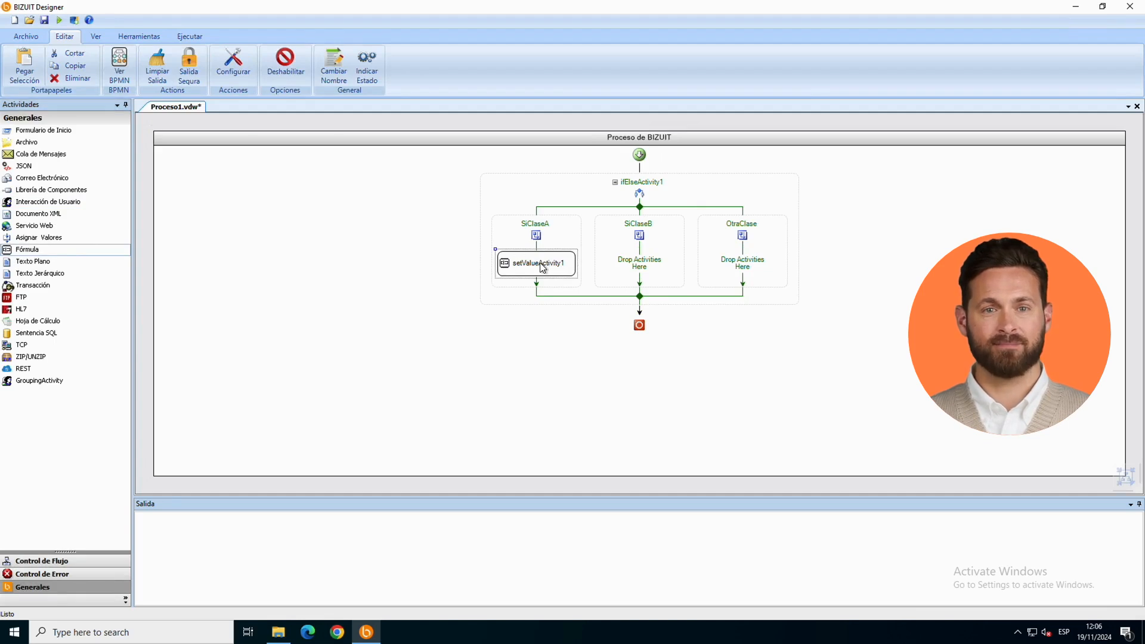
{"action": "double_click", "coordinate": [409, 180]}
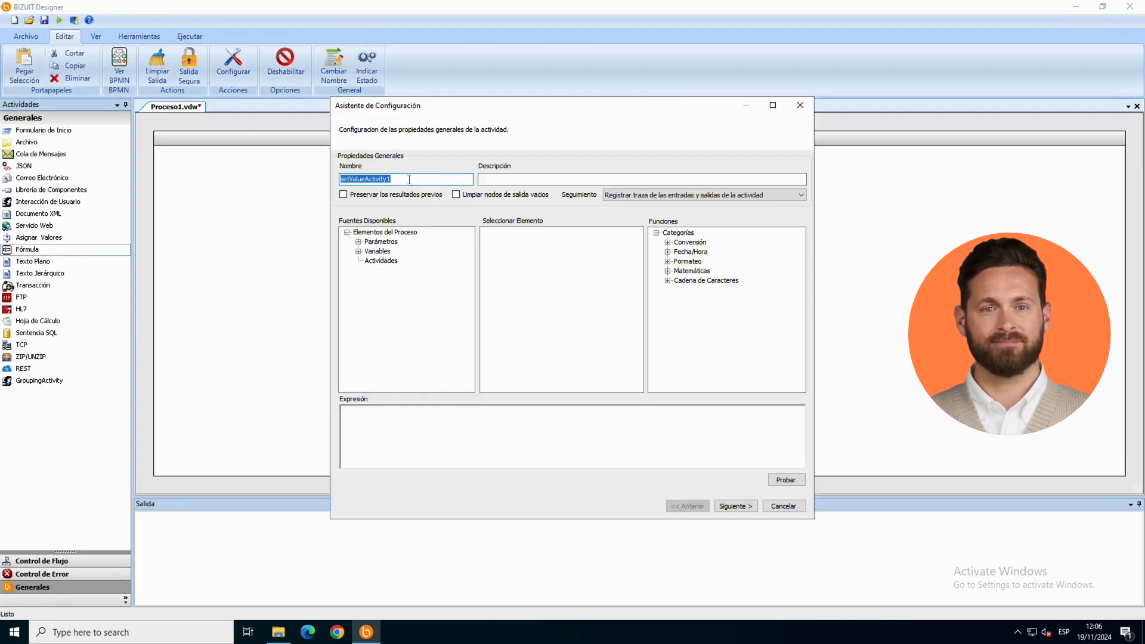
{"action": "type", "text": "SetDescA"}
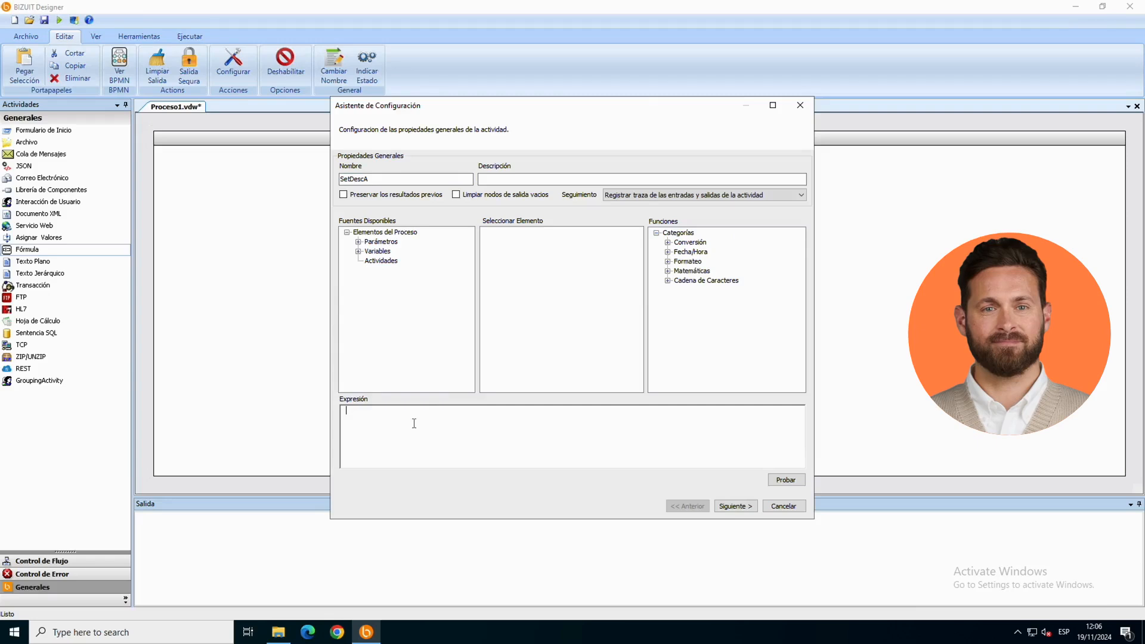
Step: Test the expression of the SetDescA formula and proceed to its output mapping
{"action": "left_click", "coordinate": [792, 482]}
{"action": "left_click", "coordinate": [583, 332]}
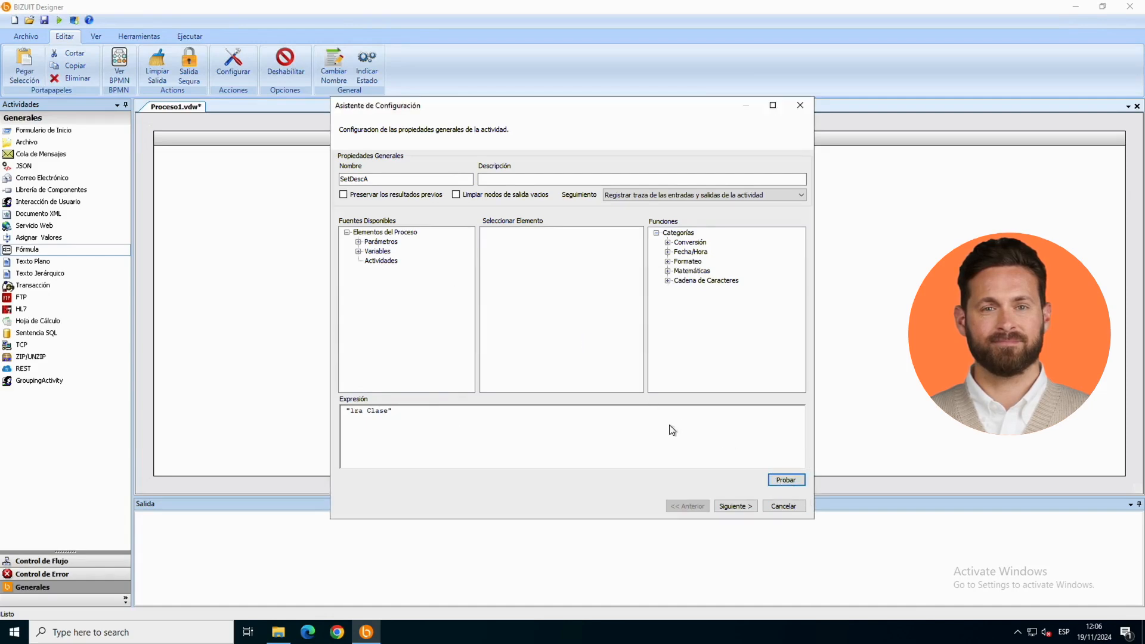
{"action": "left_click", "coordinate": [731, 506]}
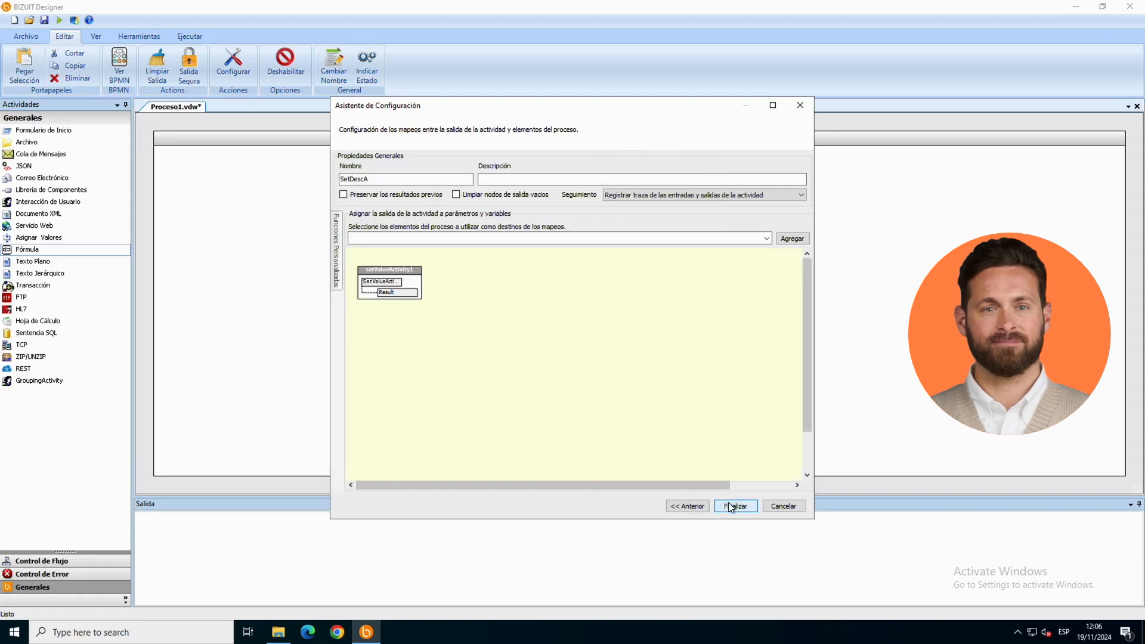
Step: Add vDescripcion as mapping target, connect the formula's Result to its Value, and finish the SetDescA configuration
{"action": "left_click", "coordinate": [720, 239]}
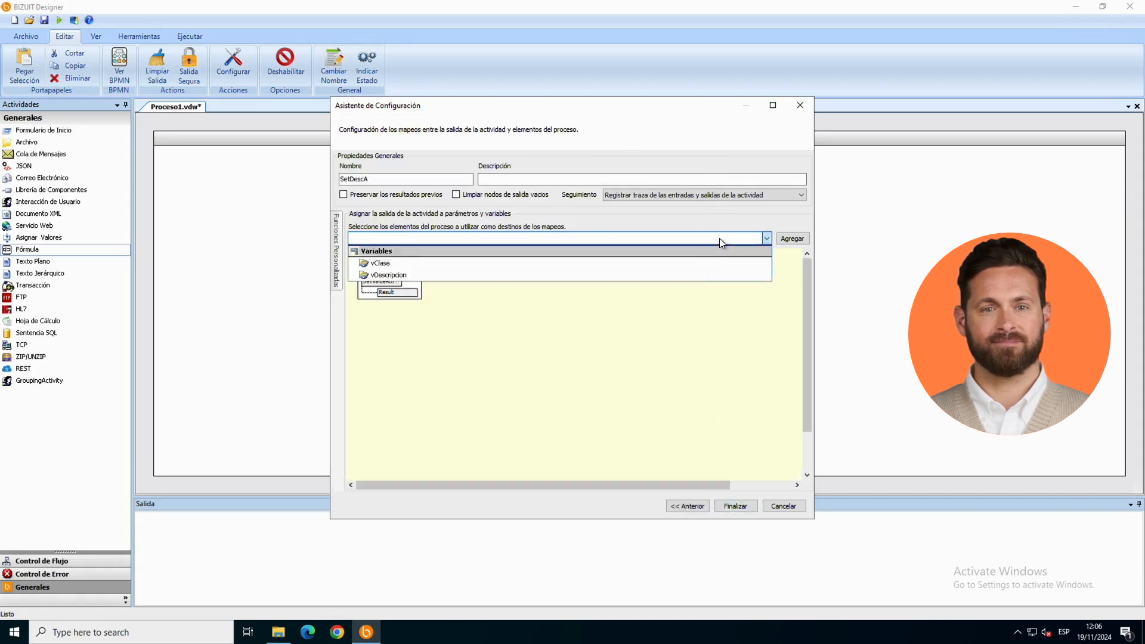
{"action": "left_click", "coordinate": [696, 275]}
{"action": "left_click", "coordinate": [792, 239]}
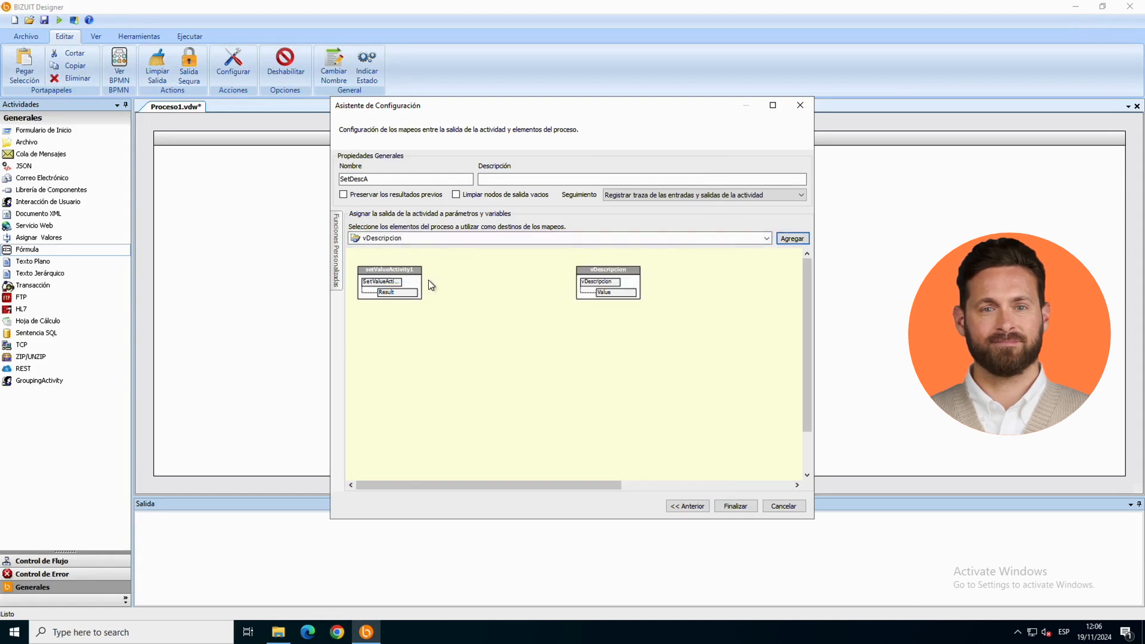
{"action": "left_click_drag", "start_coordinate": [411, 299], "coordinate": [608, 296]}
{"action": "left_click", "coordinate": [729, 505]}
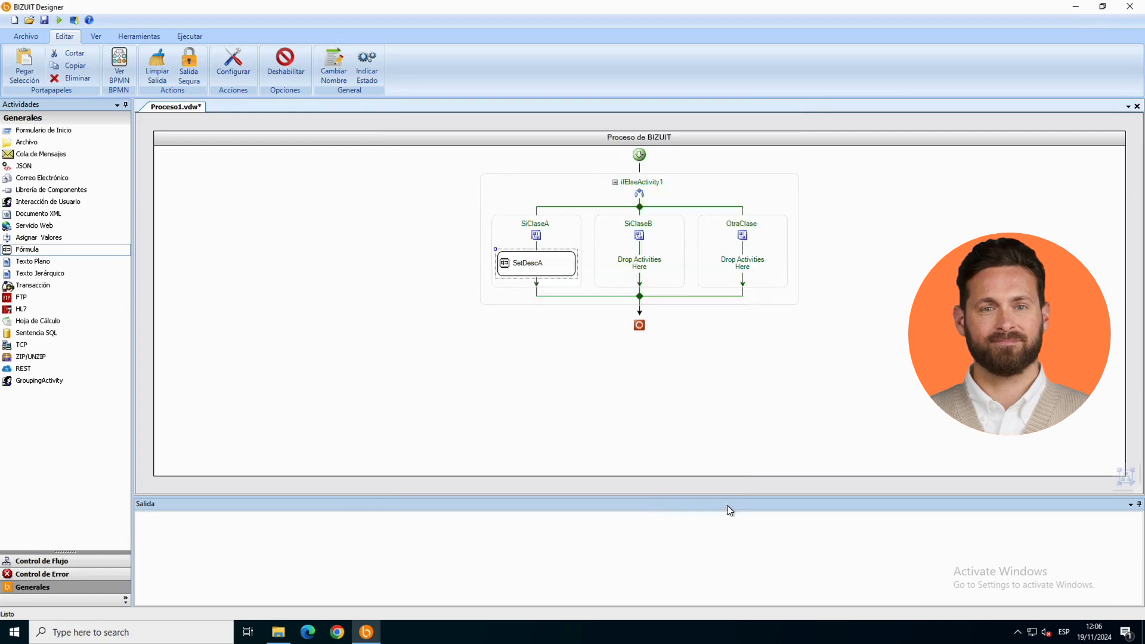
Step: Copy the SetDescA formula activity and place the pasted duplicate in the SiClaseB branch
{"action": "right_click", "coordinate": [559, 264]}
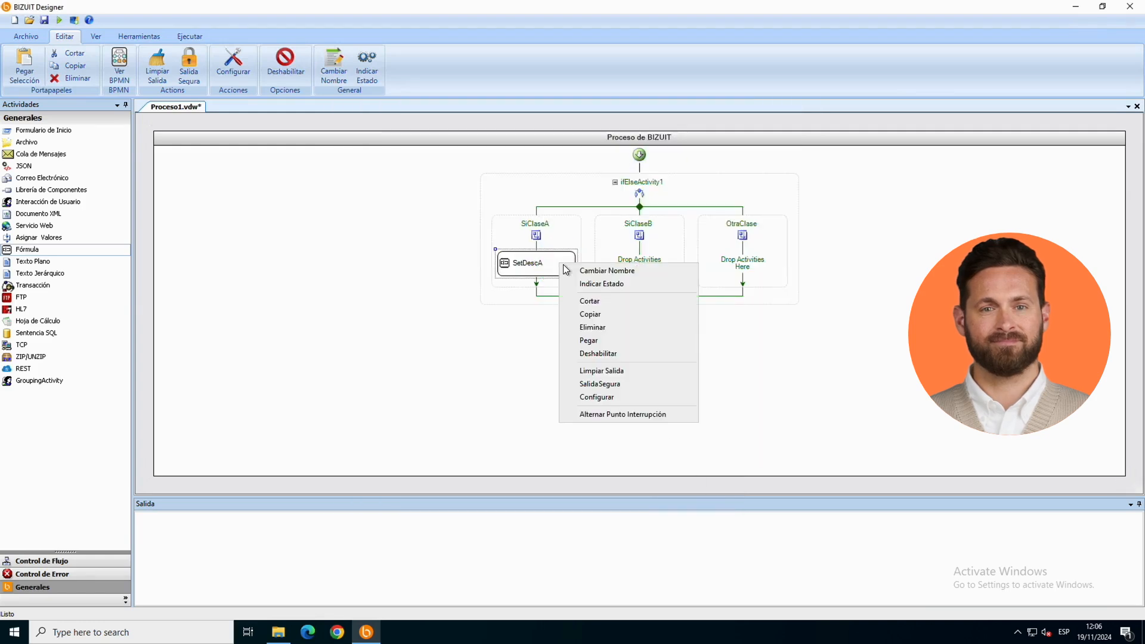
{"action": "left_click", "coordinate": [587, 314]}
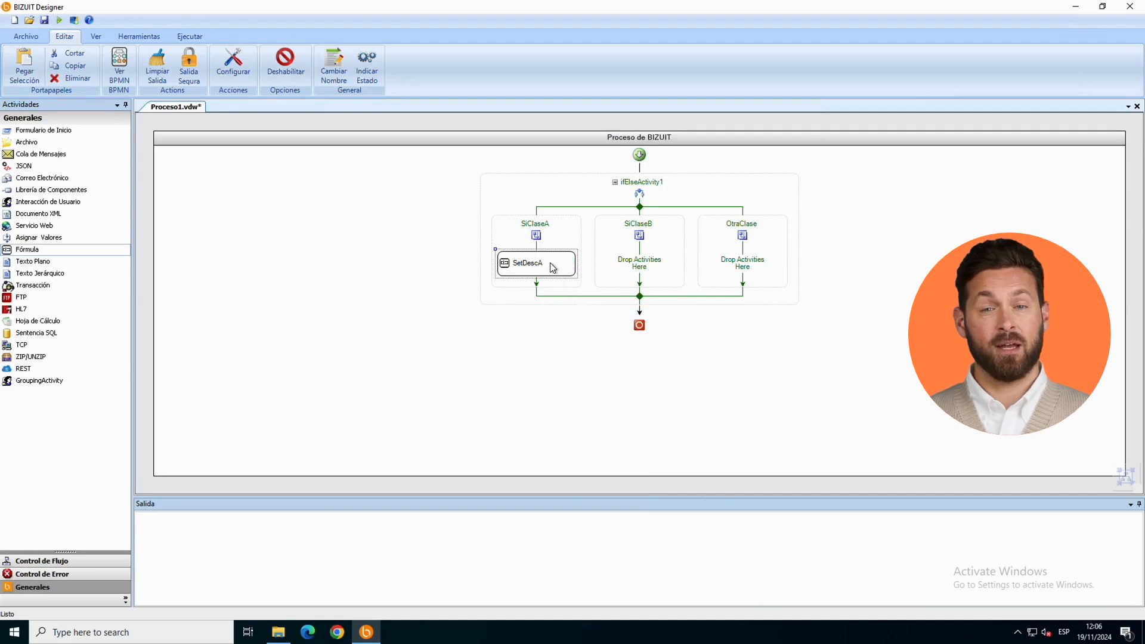
{"action": "right_click", "coordinate": [549, 263]}
{"action": "left_click", "coordinate": [579, 339]}
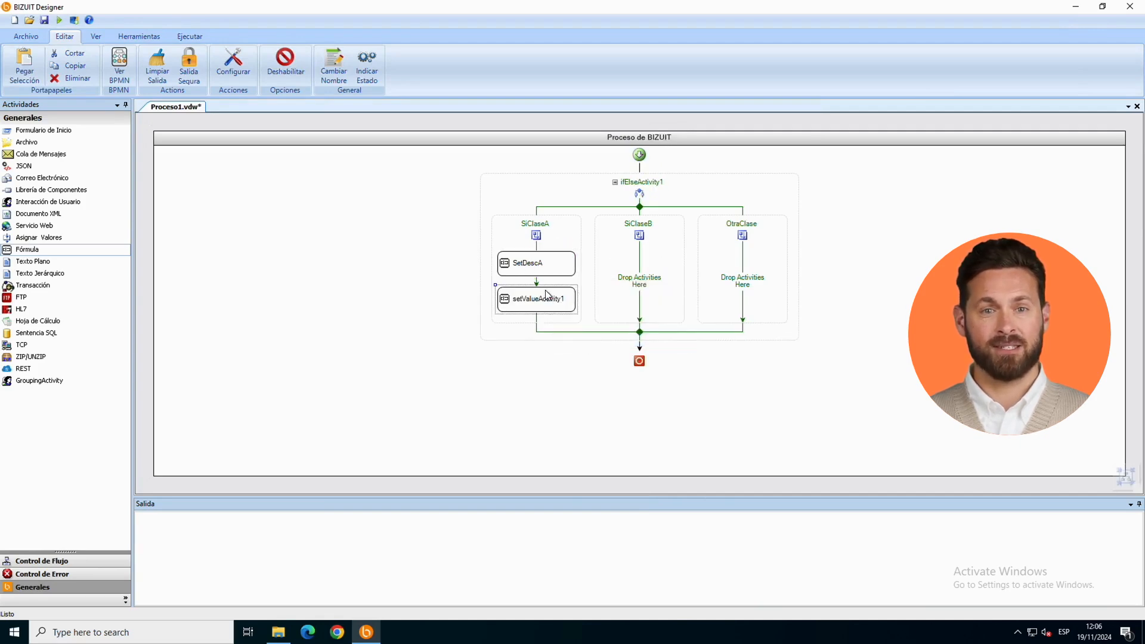
{"action": "left_click_drag", "start_coordinate": [544, 298], "coordinate": [641, 268]}
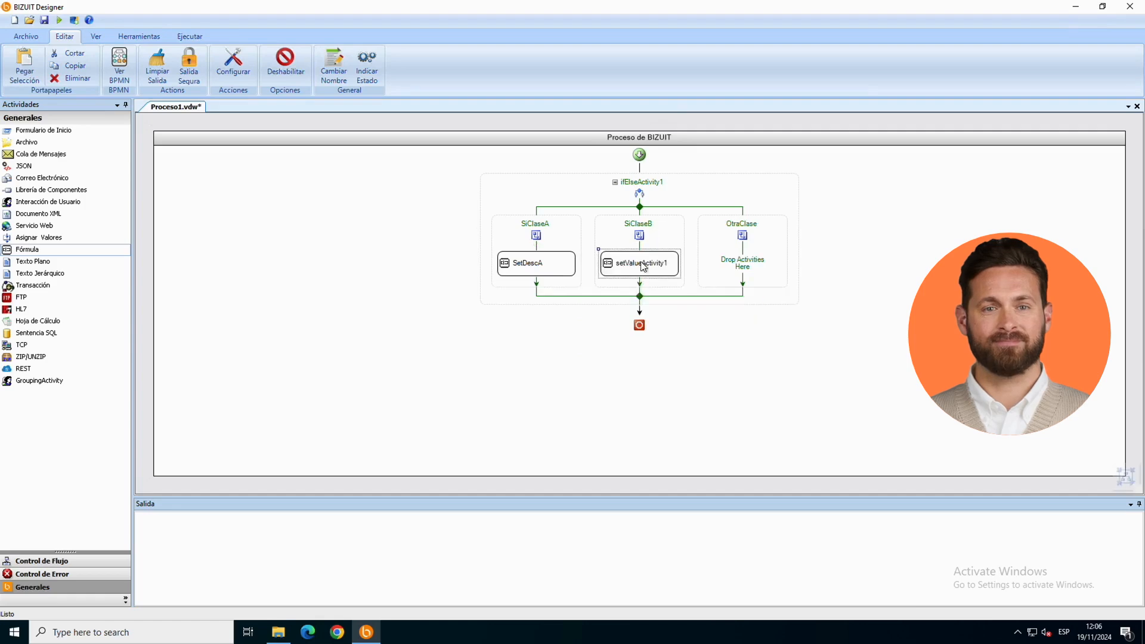
Step: Rename the formula copied into the SiClaseB branch as SetDescB and set its expression to "Clase Business"
{"action": "double_click", "coordinate": [643, 266]}
{"action": "double_click", "coordinate": [424, 178]}
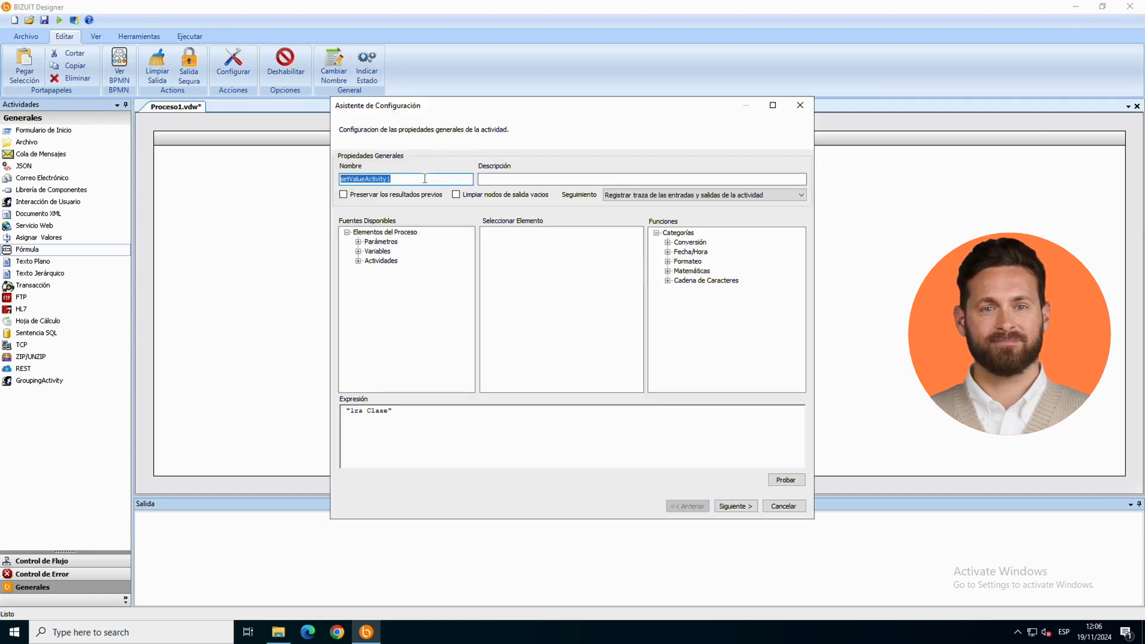
{"action": "type", "text": "SetDescB"}
{"action": "left_click_drag", "start_coordinate": [388, 410], "coordinate": [353, 410]}
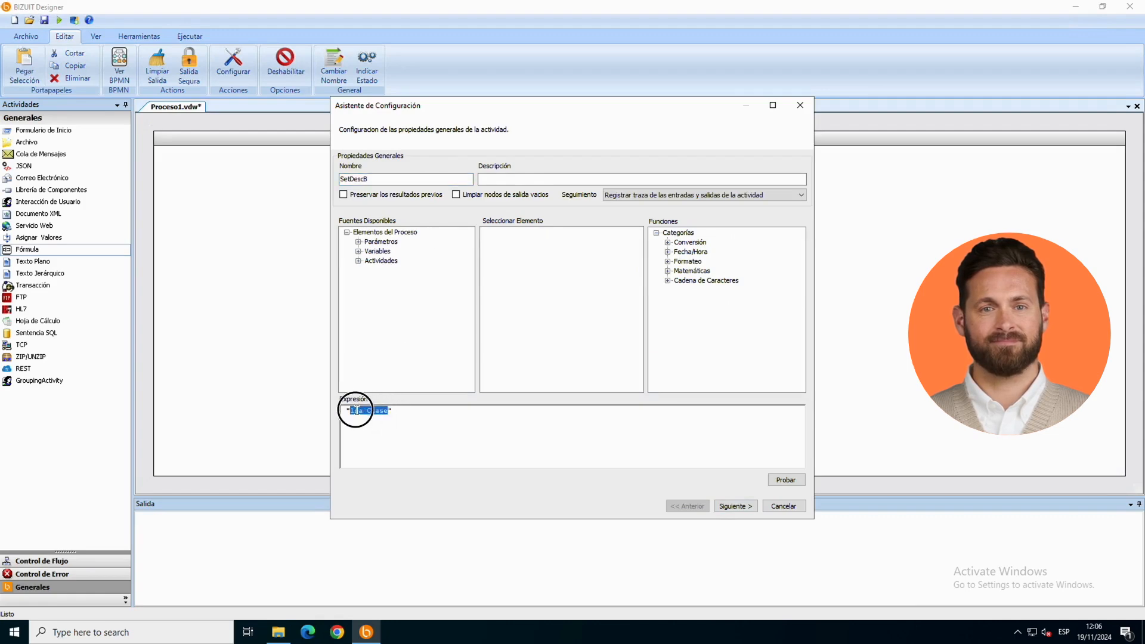
{"action": "type", "text": "C"}
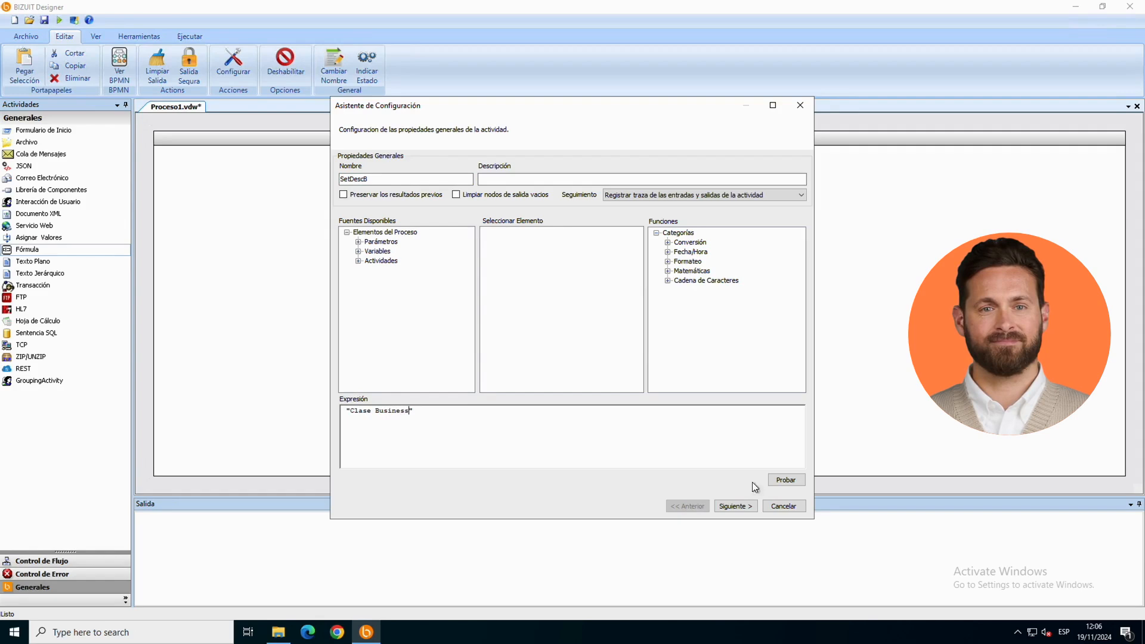
Step: Test the SetDescB expression and finish its configuration, keeping the copied mapping to vDescripcion
{"action": "left_click", "coordinate": [785, 480]}
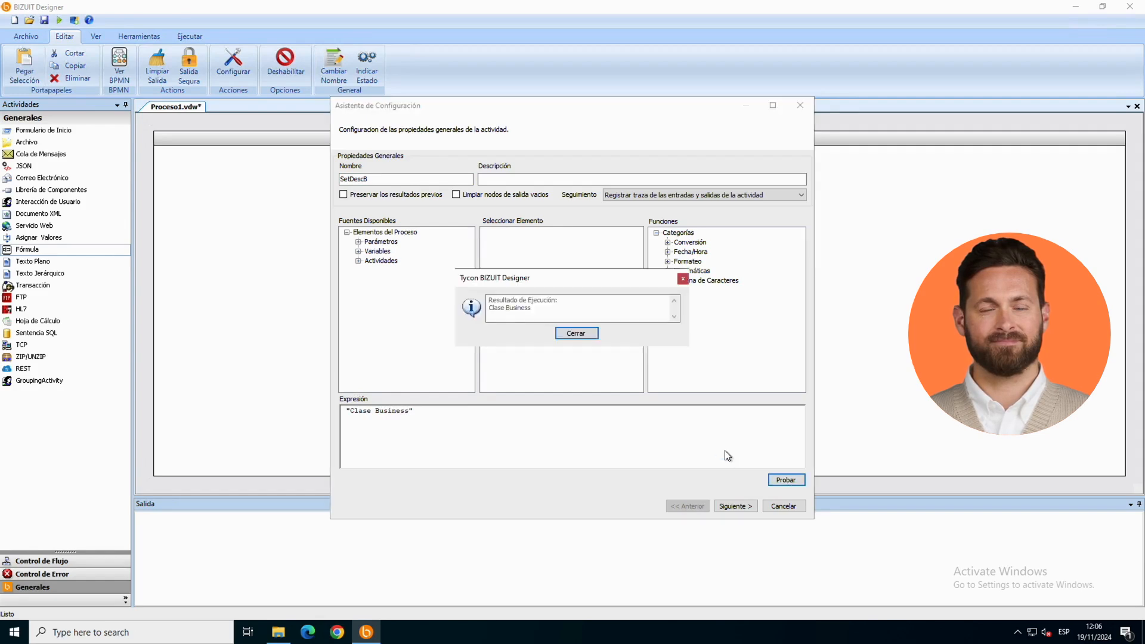
{"action": "left_click", "coordinate": [578, 333]}
{"action": "left_click", "coordinate": [731, 506]}
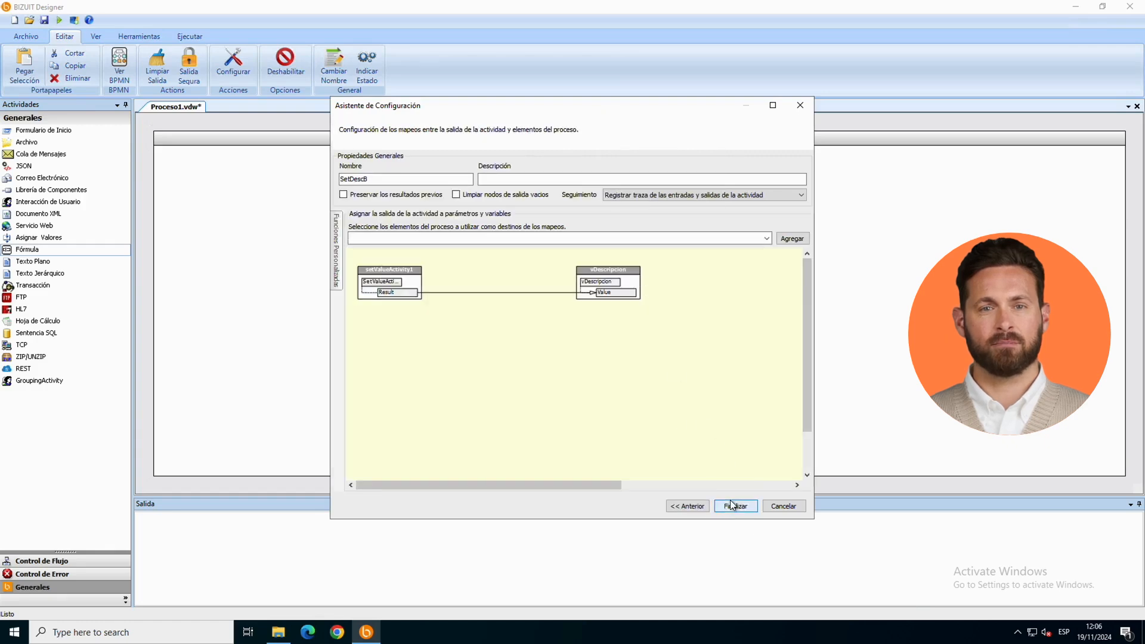
{"action": "left_click", "coordinate": [733, 505]}
Step: Paste another copy of the formula activity and move it into the OtraClase branch
{"action": "right_click", "coordinate": [660, 263]}
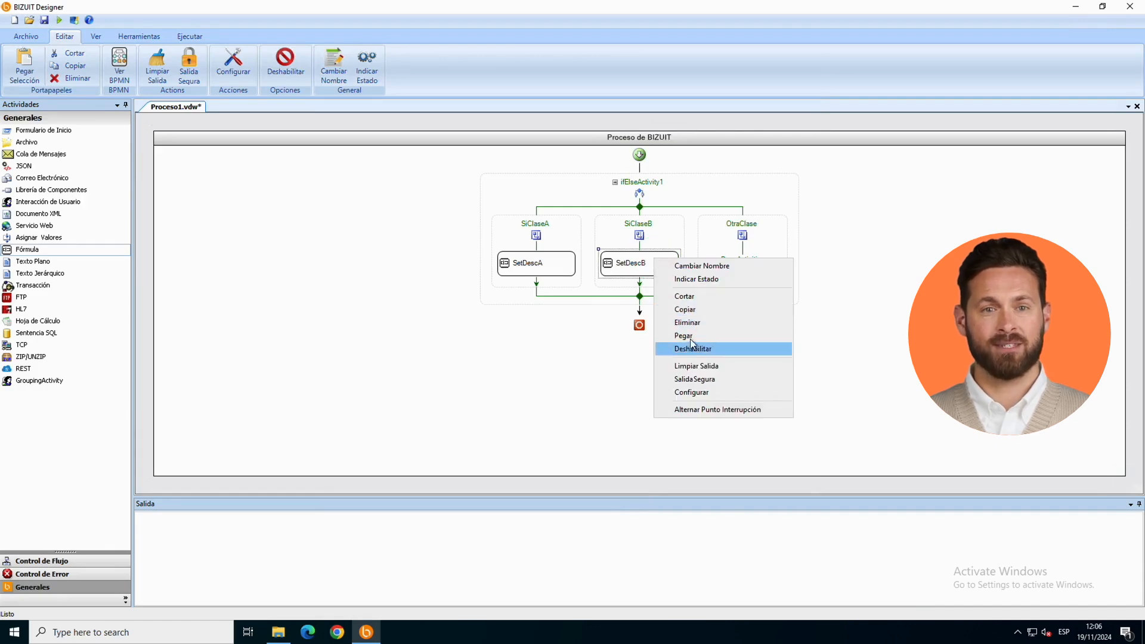
{"action": "left_click", "coordinate": [683, 335]}
{"action": "left_click_drag", "start_coordinate": [641, 299], "coordinate": [739, 282]}
Step: Rename the formula in the OtraClase branch as SetDescC and set its expression to "Clase Turista"
{"action": "double_click", "coordinate": [749, 265]}
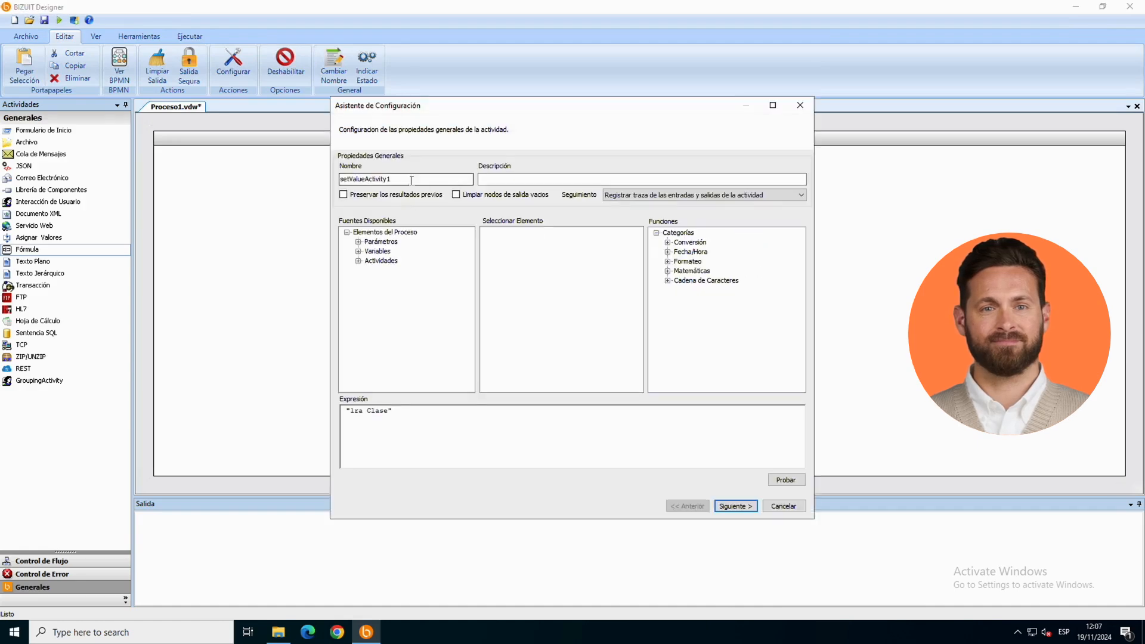
{"action": "double_click", "coordinate": [406, 180]}
{"action": "type", "text": "SetDescC"}
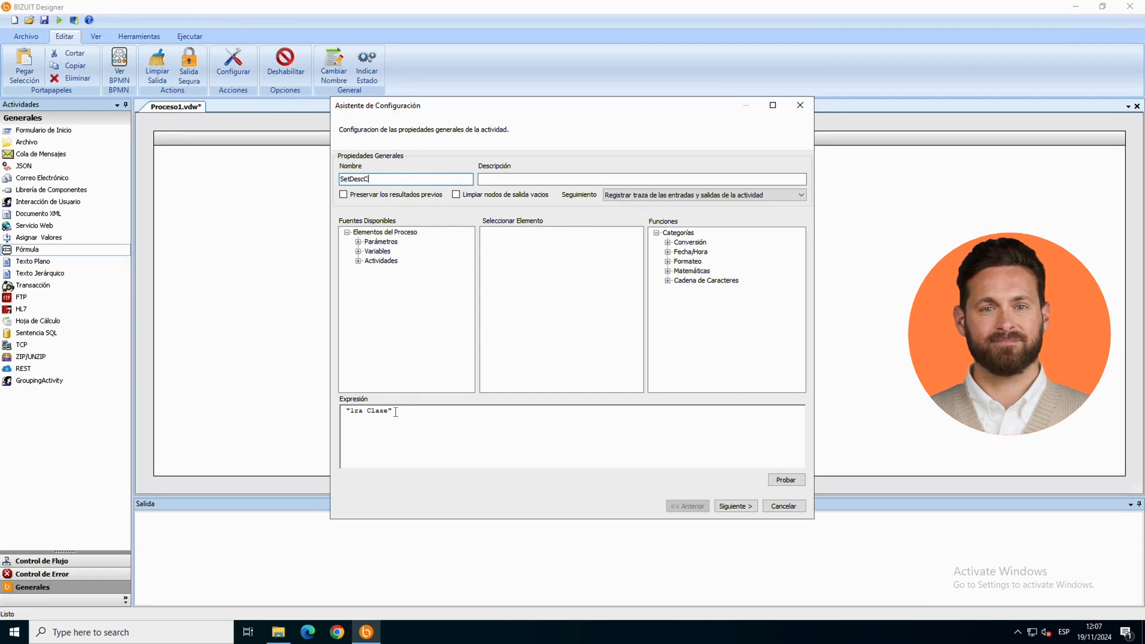
{"action": "left_click_drag", "start_coordinate": [386, 413], "coordinate": [353, 414]}
{"action": "key", "text": "BackSpace"}
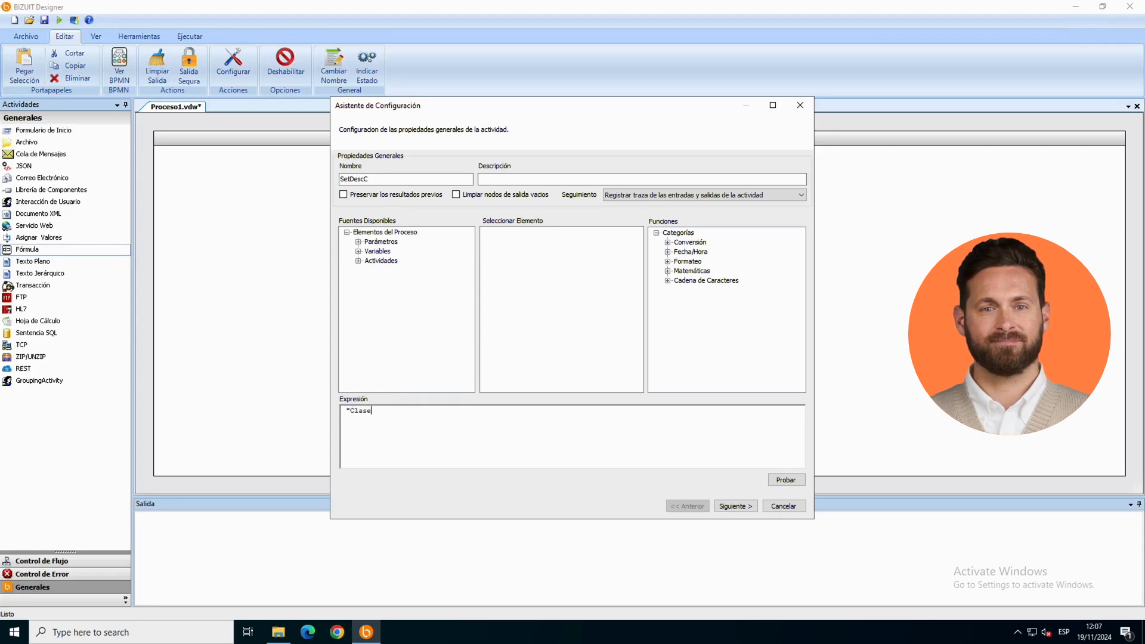
{"action": "type", "text": "Clase Turista\""}
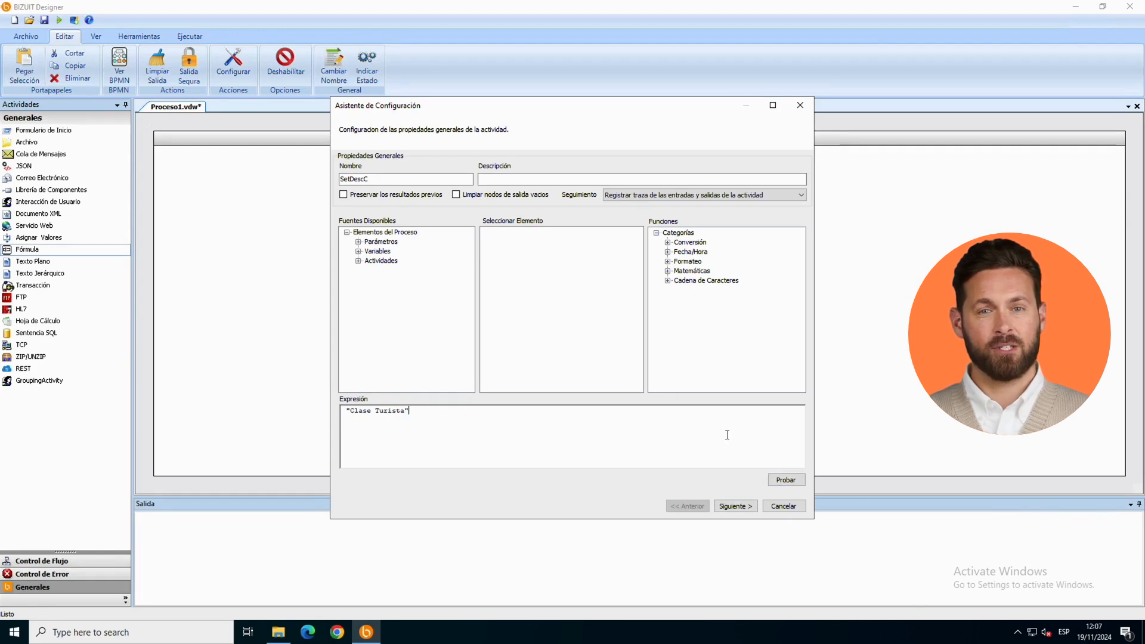
Step: Test the SetDescC expression and finish its configuration, keeping the copied mapping to vDescripcion
{"action": "left_click", "coordinate": [782, 479]}
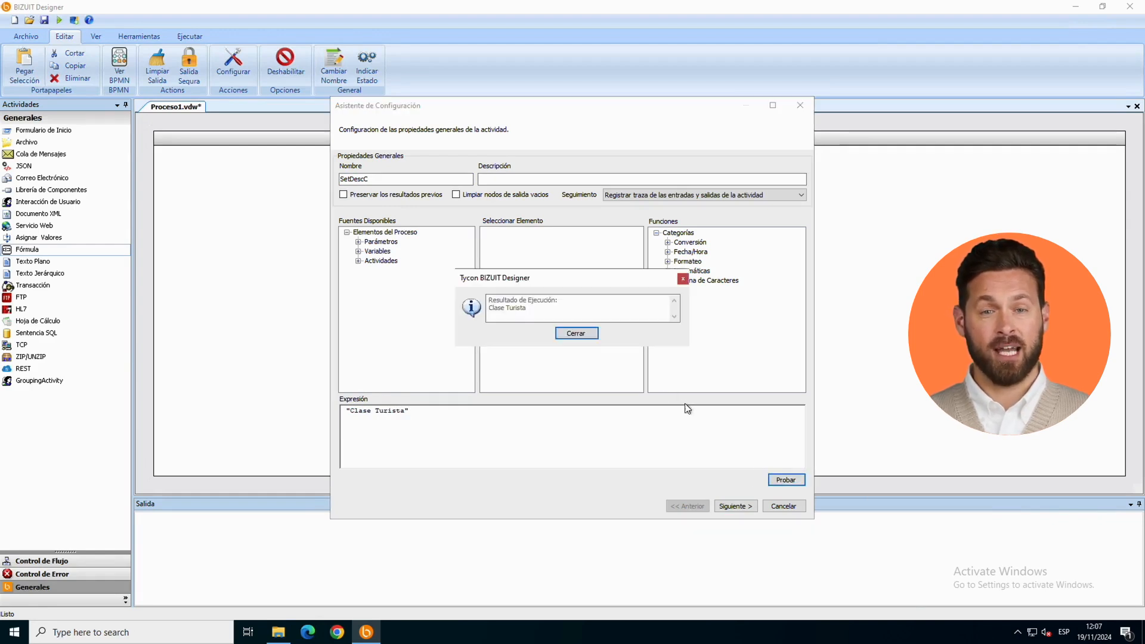
{"action": "left_click", "coordinate": [577, 333]}
{"action": "left_click", "coordinate": [734, 506]}
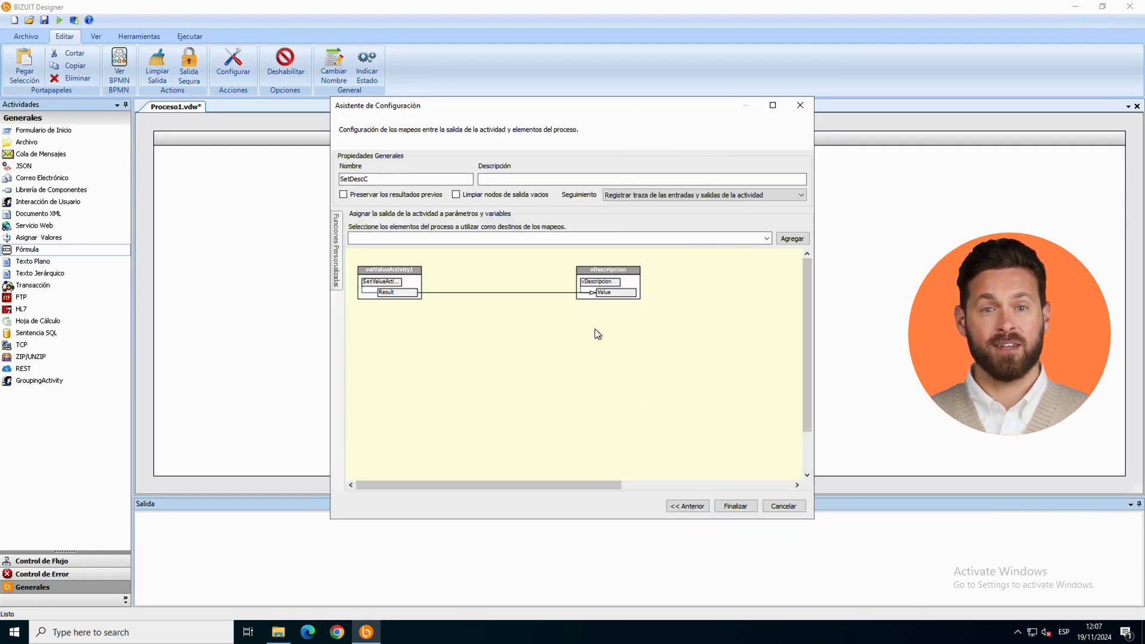
{"action": "left_click", "coordinate": [733, 505]}
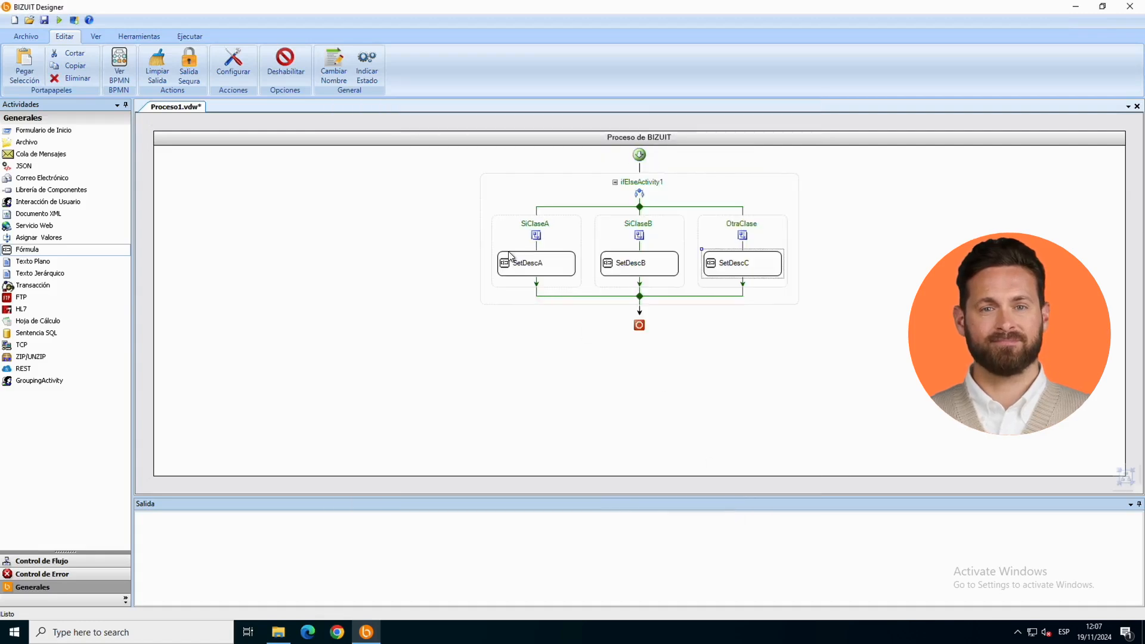
Step: Rename the if-else activity as EjemploBifurcacion and set a breakpoint on it
{"action": "right_click", "coordinate": [573, 186]}
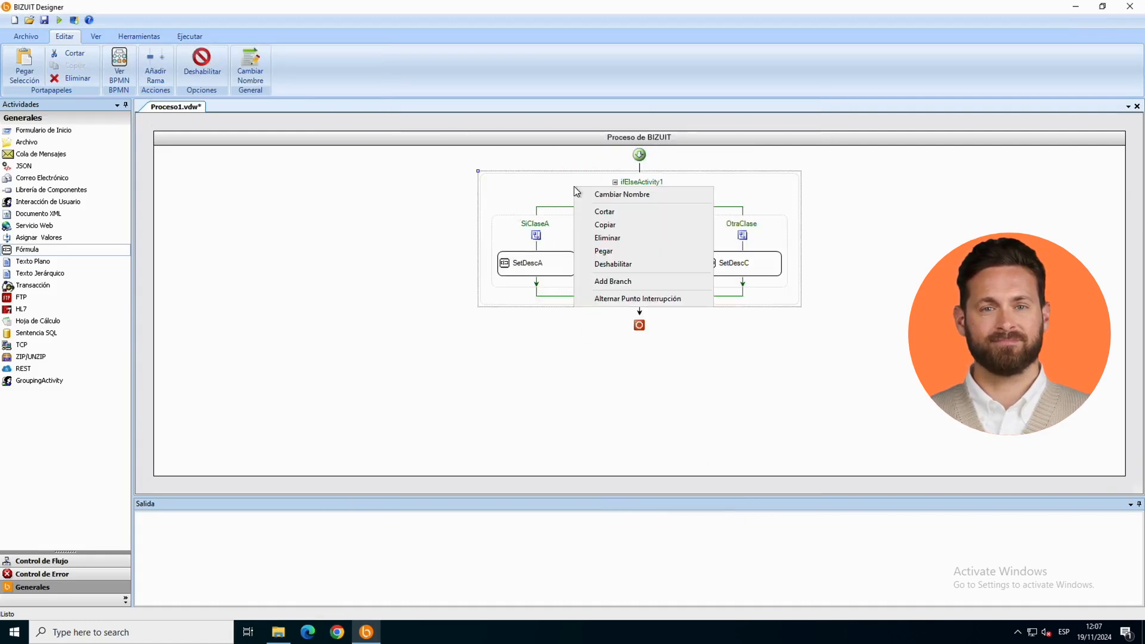
{"action": "left_click", "coordinate": [605, 194]}
{"action": "type", "text": "EjemploB"}
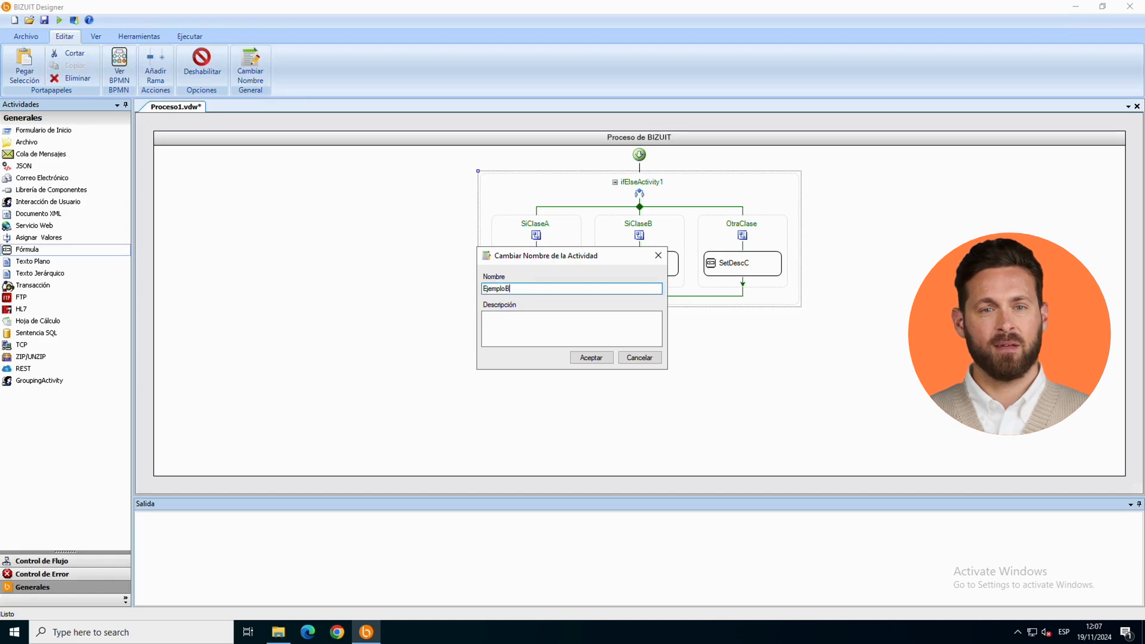
{"action": "type", "text": "ifurcacion"}
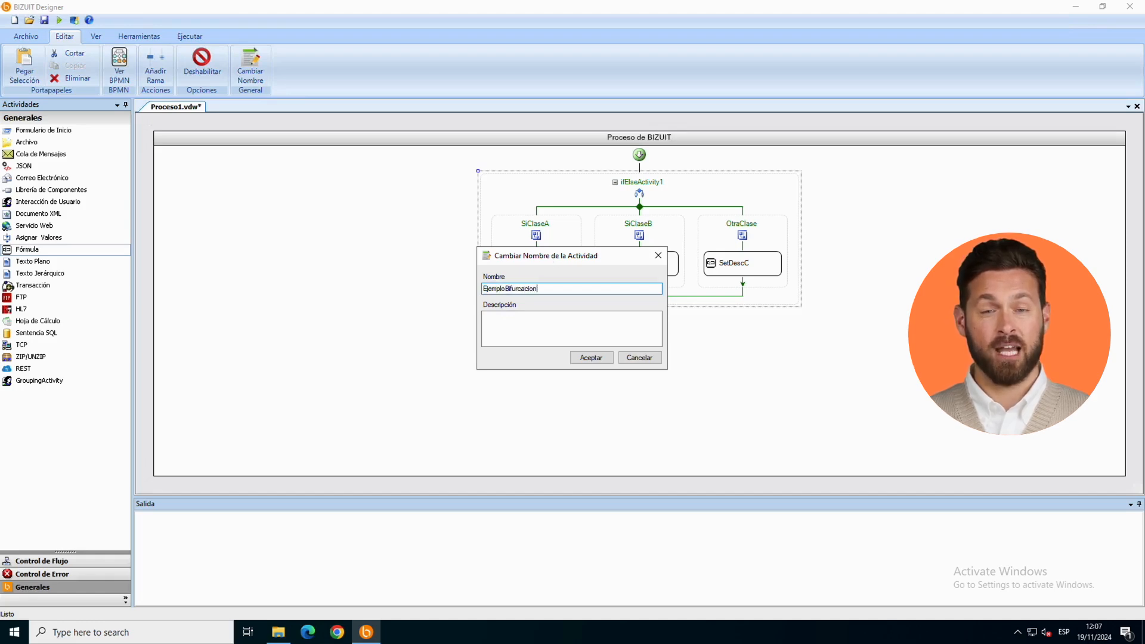
{"action": "left_click", "coordinate": [585, 358]}
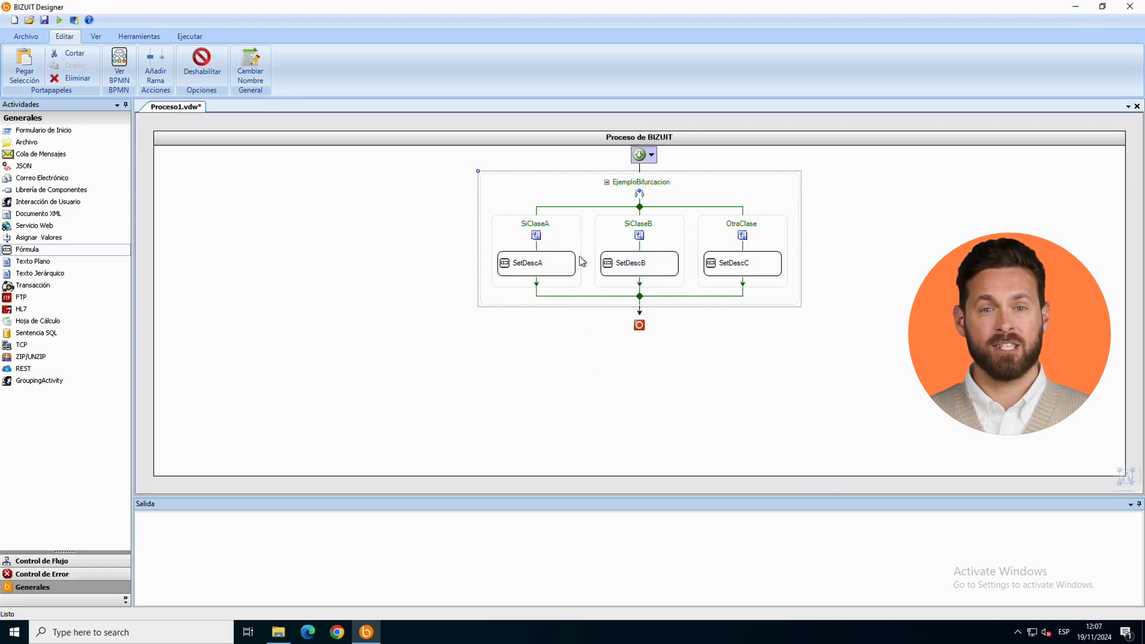
{"action": "right_click", "coordinate": [551, 198]}
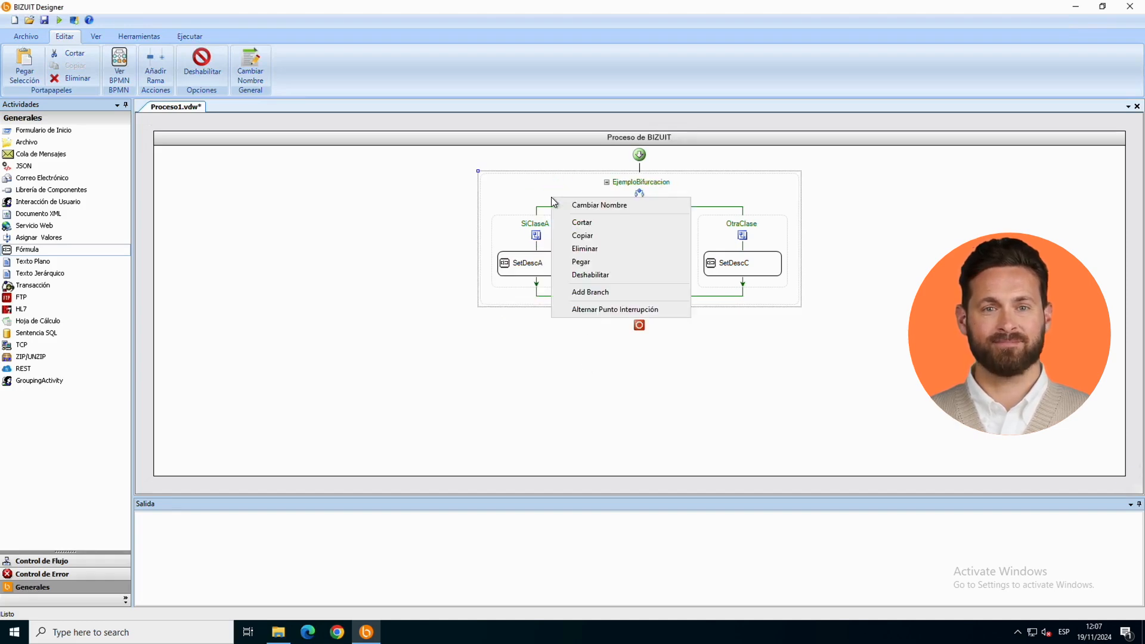
{"action": "left_click", "coordinate": [591, 306]}
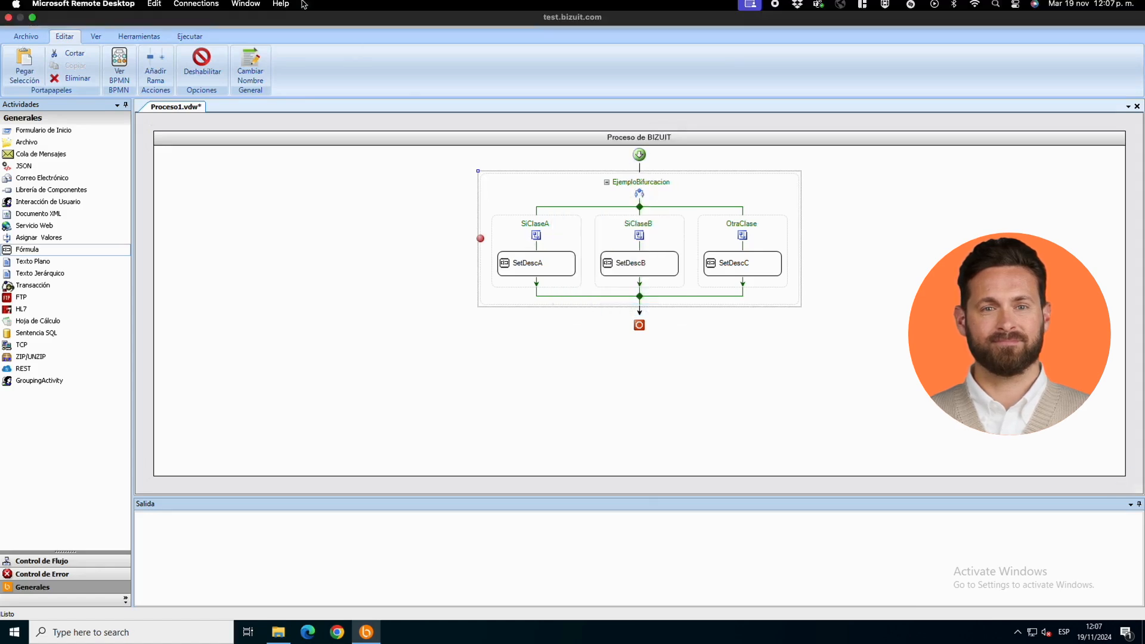
Step: Start running the process, saving it as BifurcacionDemo in the Curso folder
{"action": "left_click", "coordinate": [59, 22]}
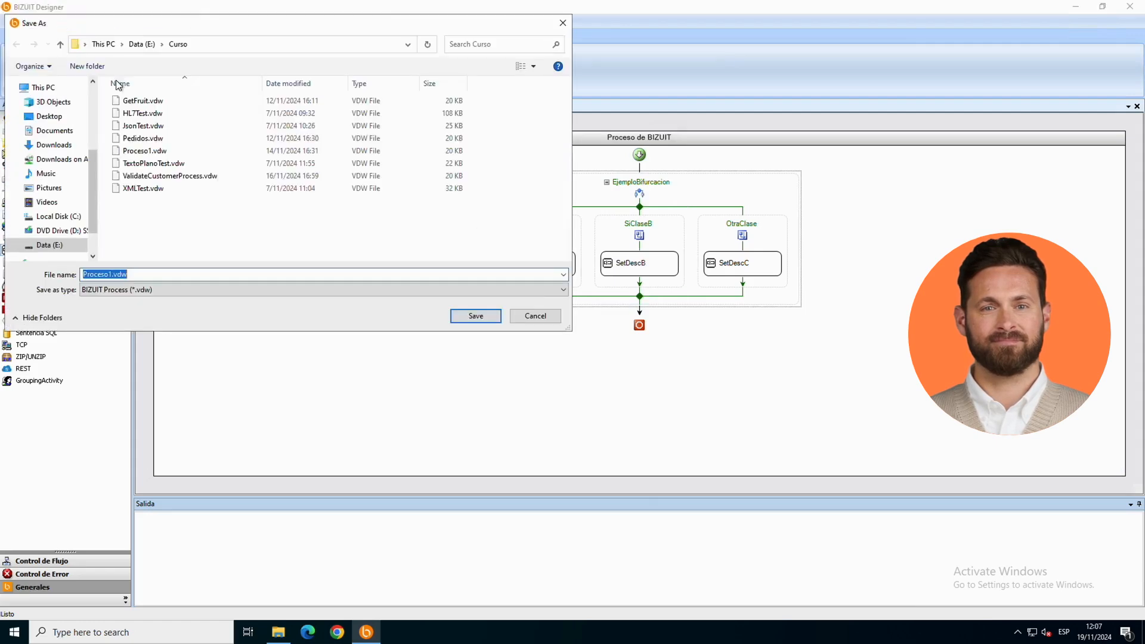
{"action": "type", "text": "Bi"}
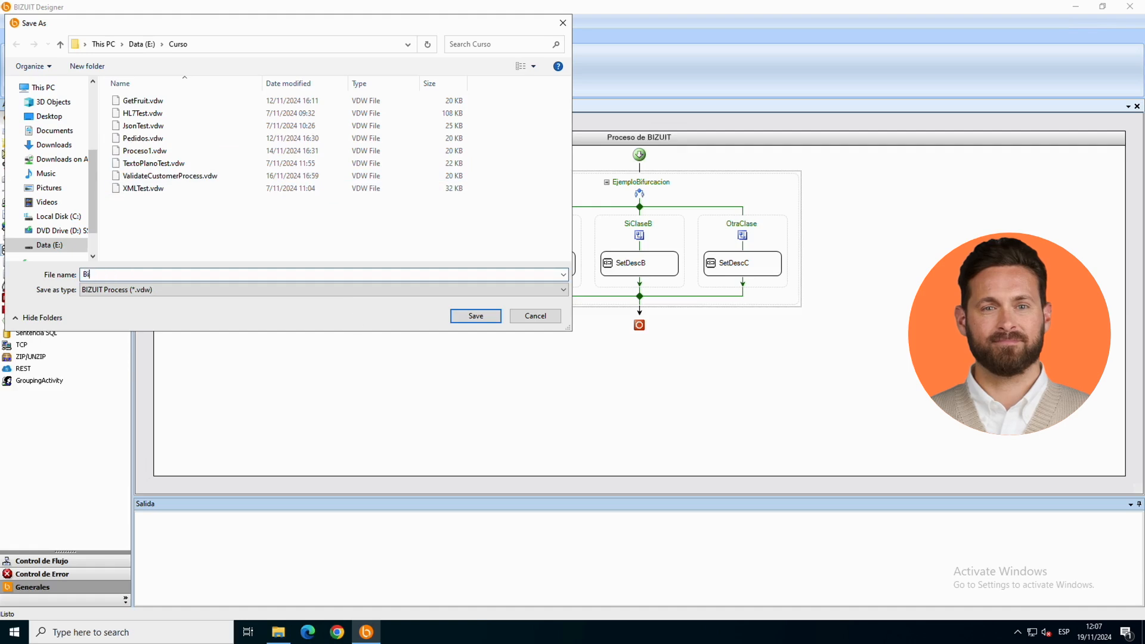
{"action": "type", "text": "furcacionDemo"}
{"action": "key", "text": "Return"}
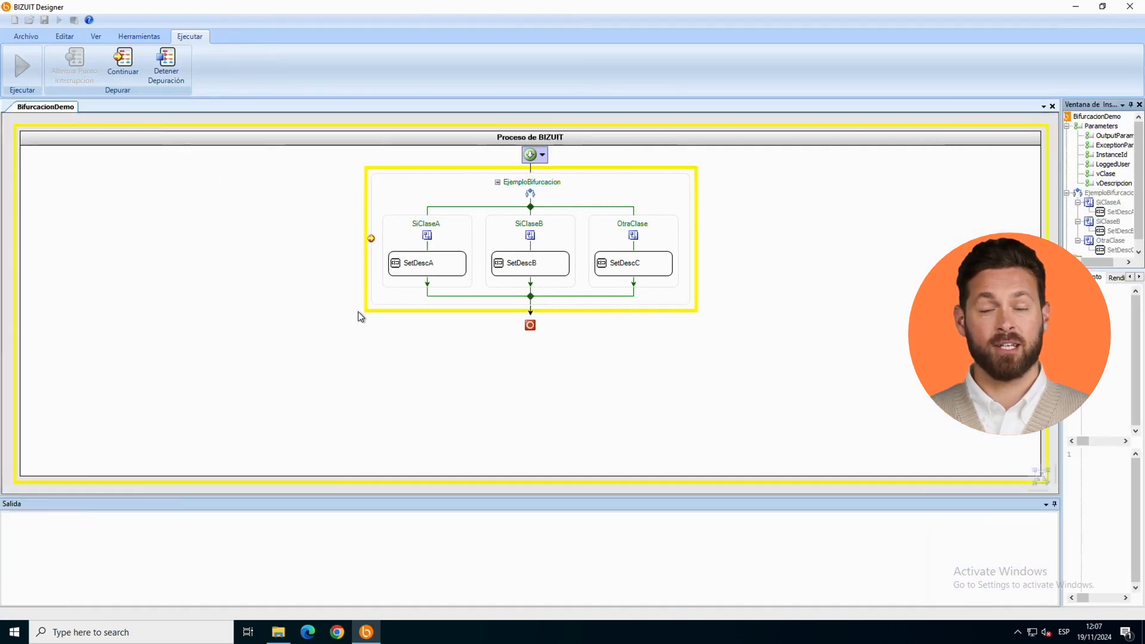
Step: Widen the inspection window and continue the debug run from the breakpoint until the process ends
{"action": "left_click", "coordinate": [121, 66]}
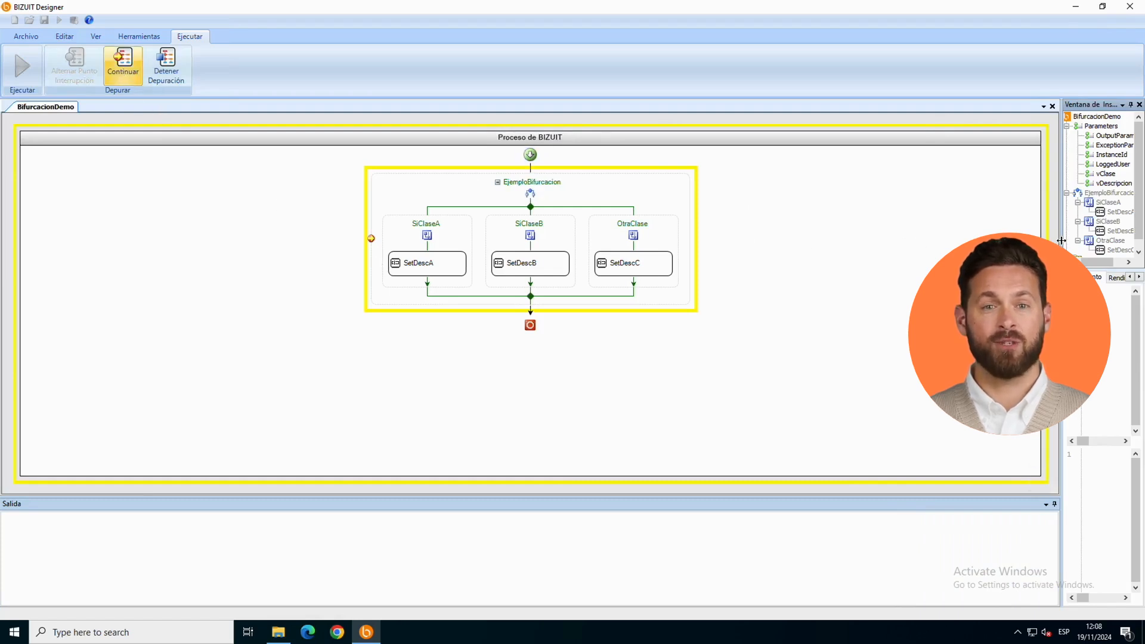
{"action": "left_click_drag", "start_coordinate": [1061, 240], "coordinate": [874, 242]}
{"action": "left_click", "coordinate": [123, 67]}
{"action": "left_click", "coordinate": [123, 66]}
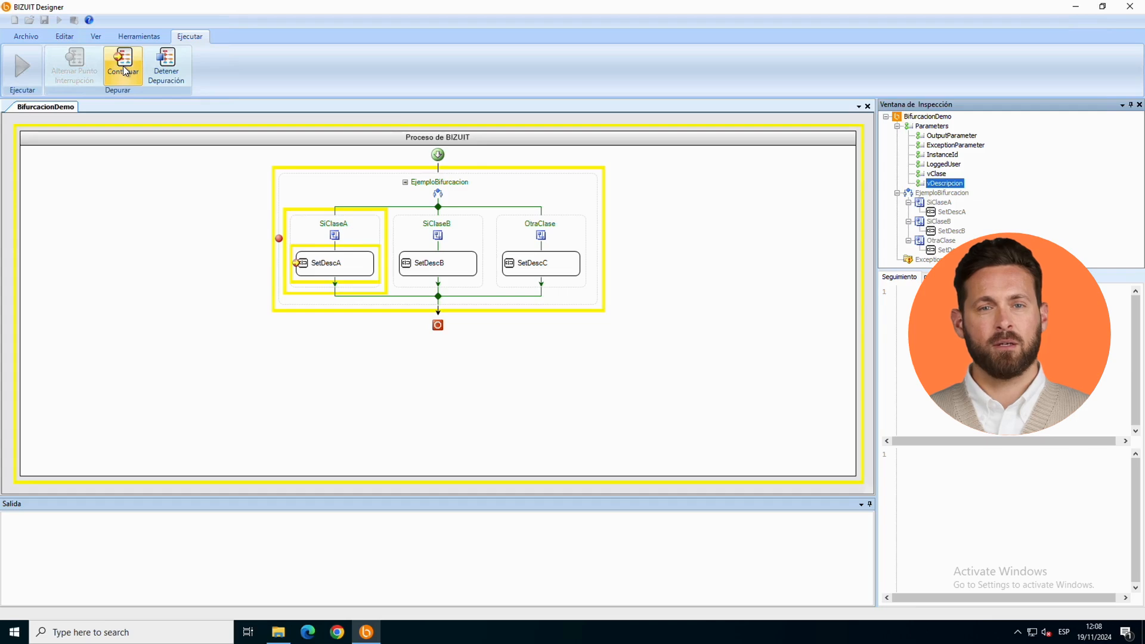
{"action": "left_click", "coordinate": [123, 65]}
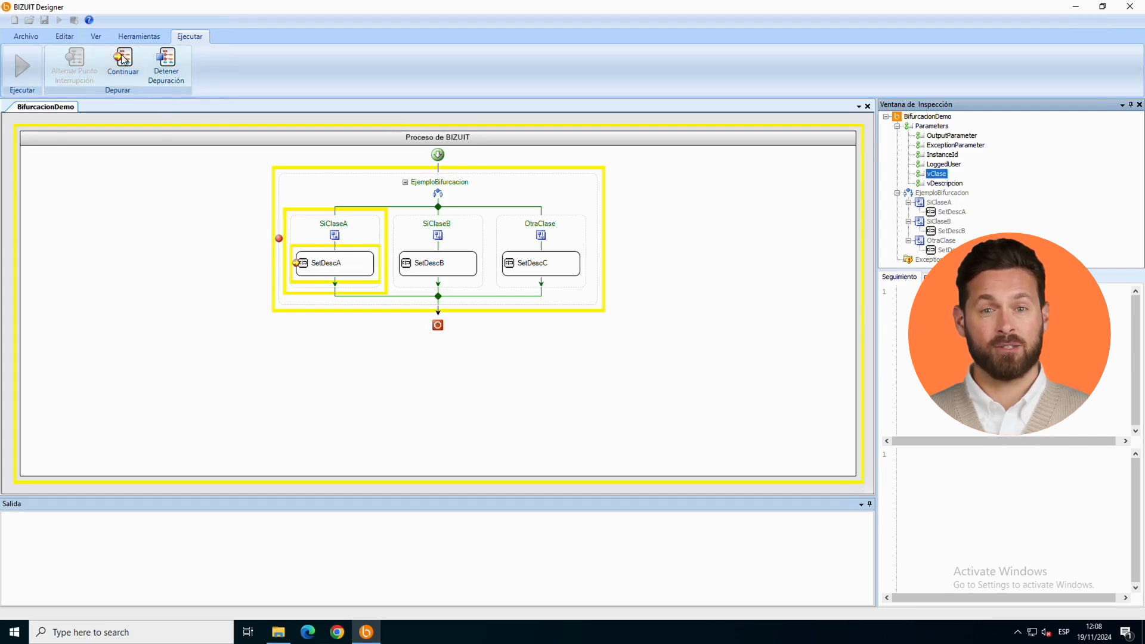
{"action": "left_click", "coordinate": [123, 60]}
Step: Inspect the values of vDescripcion and vClase after the run
{"action": "left_click", "coordinate": [944, 183]}
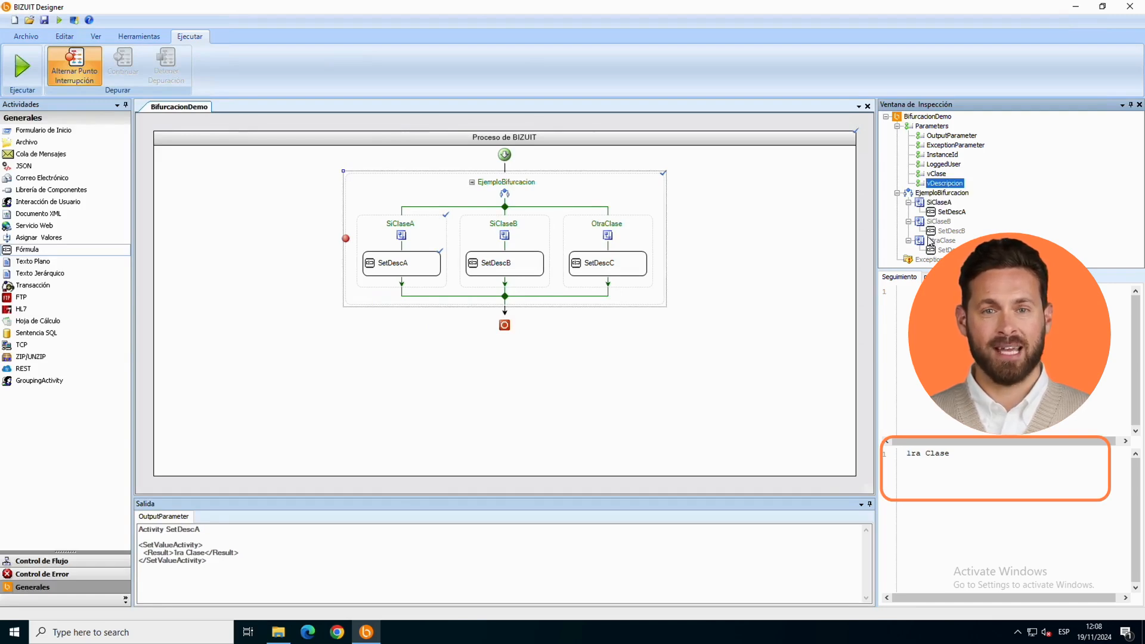
{"action": "left_click", "coordinate": [938, 175]}
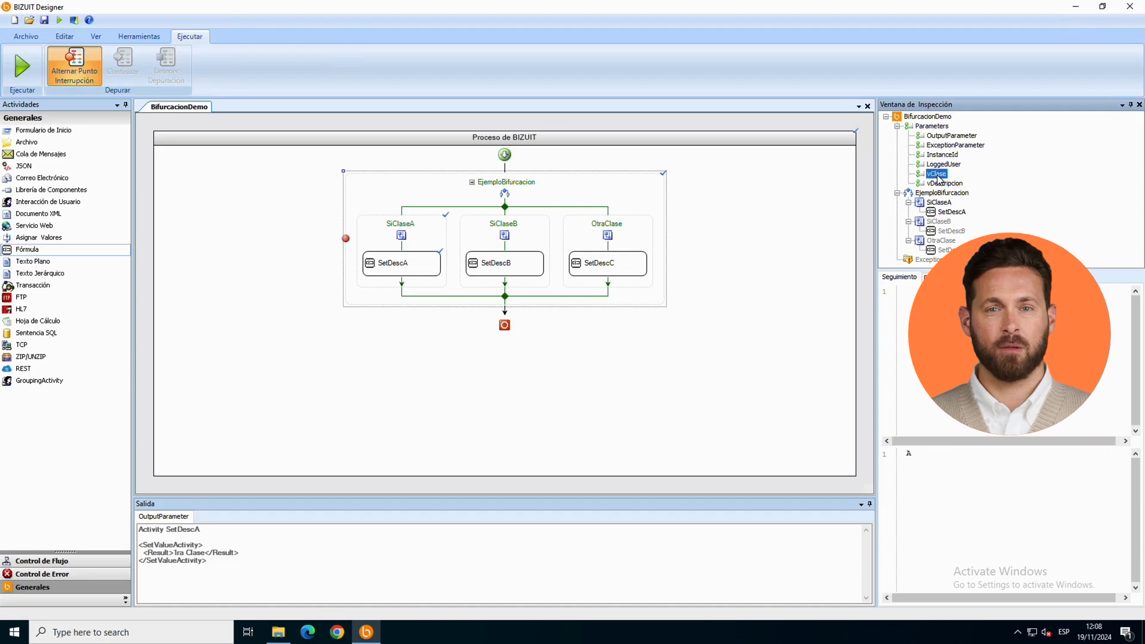
{"action": "left_click", "coordinate": [941, 183]}
{"action": "left_click", "coordinate": [938, 174]}
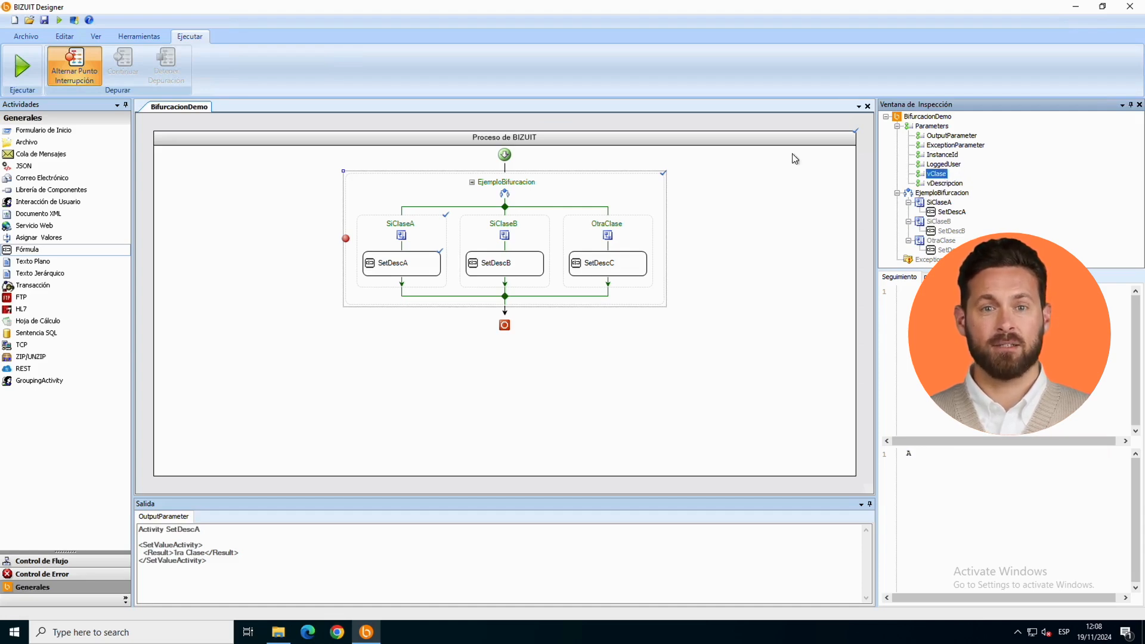
Step: Change the value of the vClase process variable so that it meets the SiClaseB condition
{"action": "left_click", "coordinate": [201, 209]}
{"action": "right_click", "coordinate": [202, 209]}
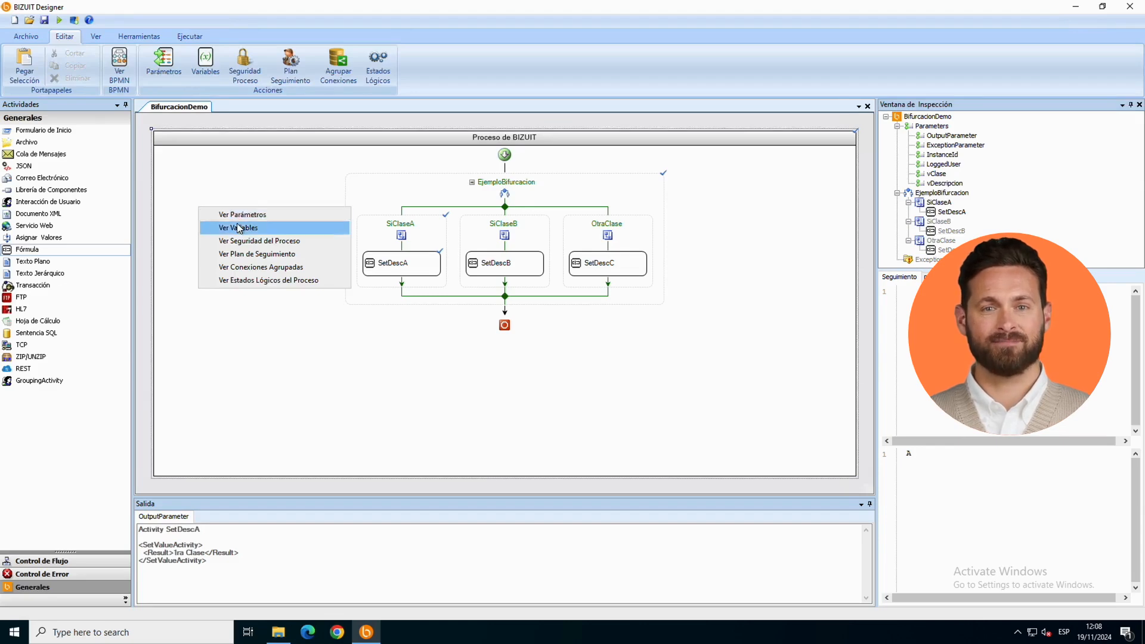
{"action": "left_click", "coordinate": [238, 227]}
{"action": "double_click", "coordinate": [409, 274]}
{"action": "double_click", "coordinate": [476, 386]}
{"action": "left_click", "coordinate": [637, 468]}
{"action": "left_click", "coordinate": [745, 391]}
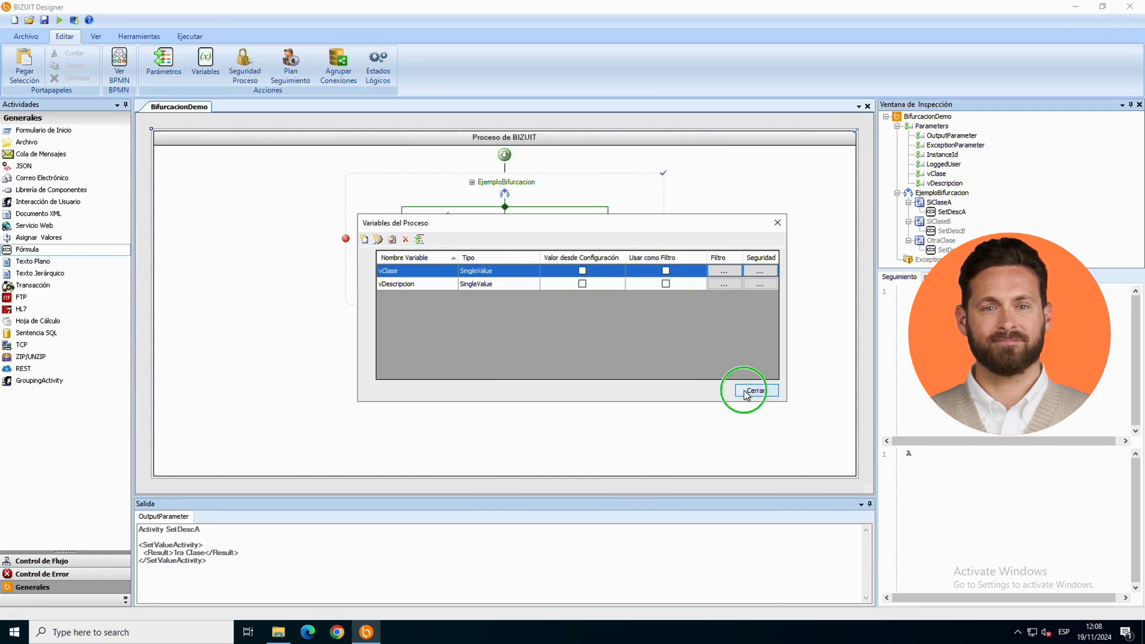
{"action": "left_click", "coordinate": [756, 390]}
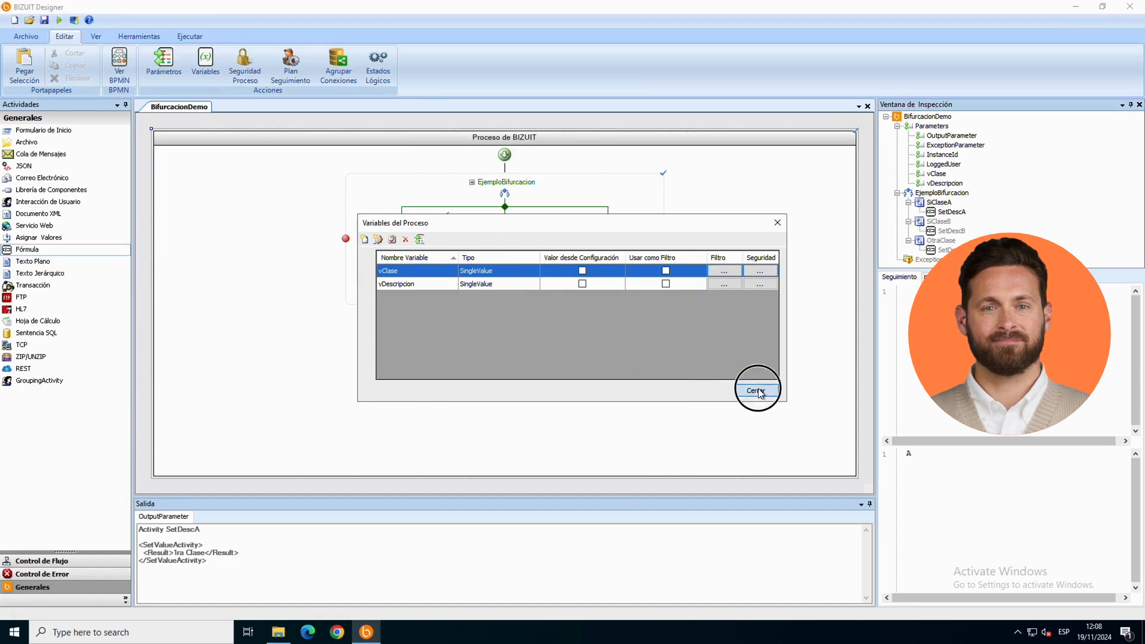
Step: Debug the process through the SiClaseB branch until it ends, and inspect the resulting vDescripcion and vClase values
{"action": "left_click", "coordinate": [59, 20]}
{"action": "left_click", "coordinate": [127, 69]}
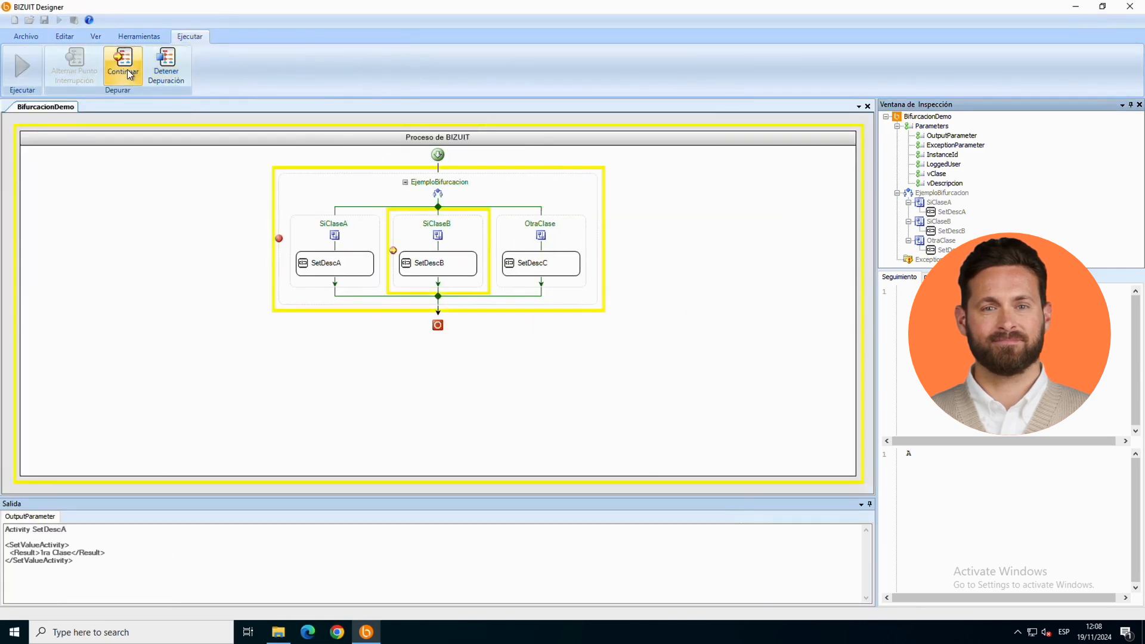
{"action": "left_click", "coordinate": [936, 174]}
{"action": "left_click", "coordinate": [125, 67]}
{"action": "left_click", "coordinate": [127, 67]}
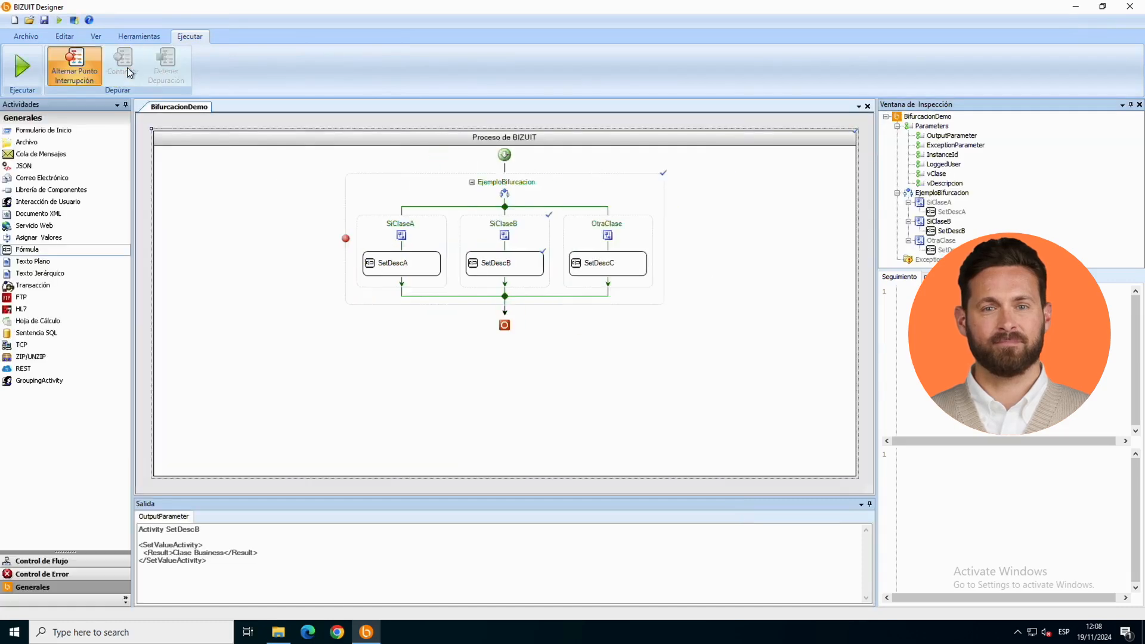
{"action": "left_click", "coordinate": [936, 174]}
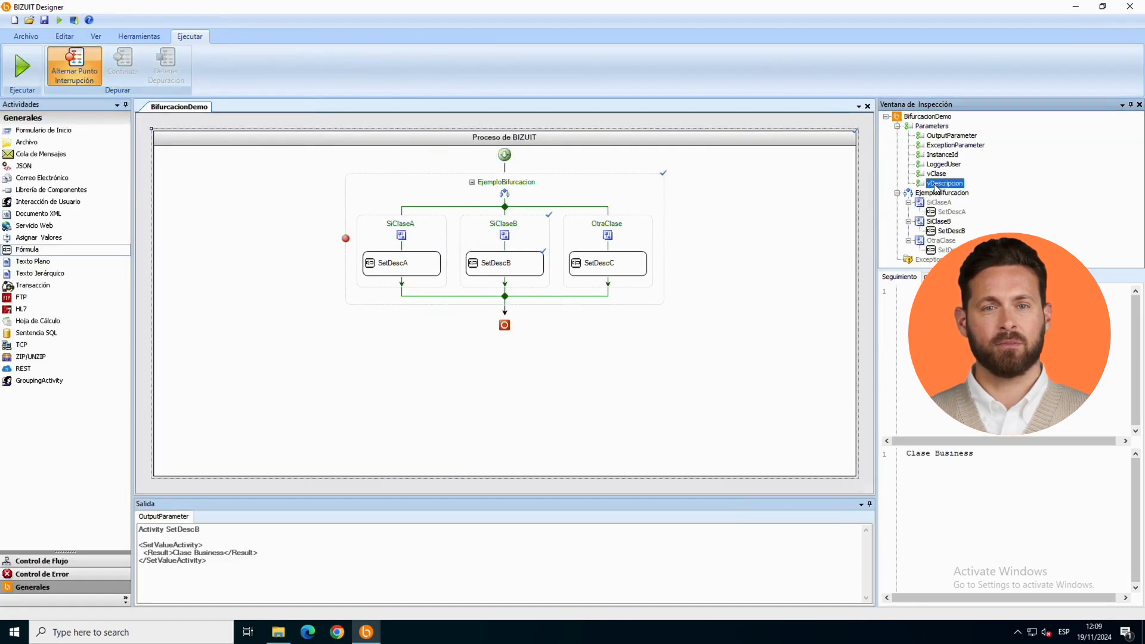
{"action": "left_click", "coordinate": [505, 155]}
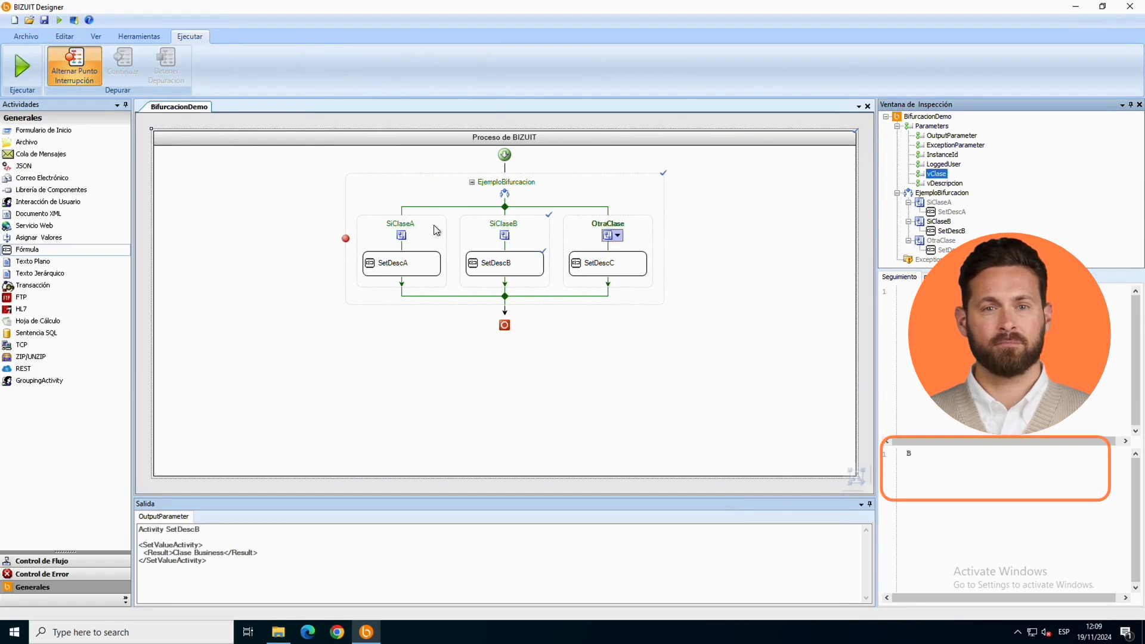
Step: Set the default value of the vClase process variable to kskdkldsksdksd so that neither the SiClaseA nor SiClaseB condition is met
{"action": "right_click", "coordinate": [257, 157]}
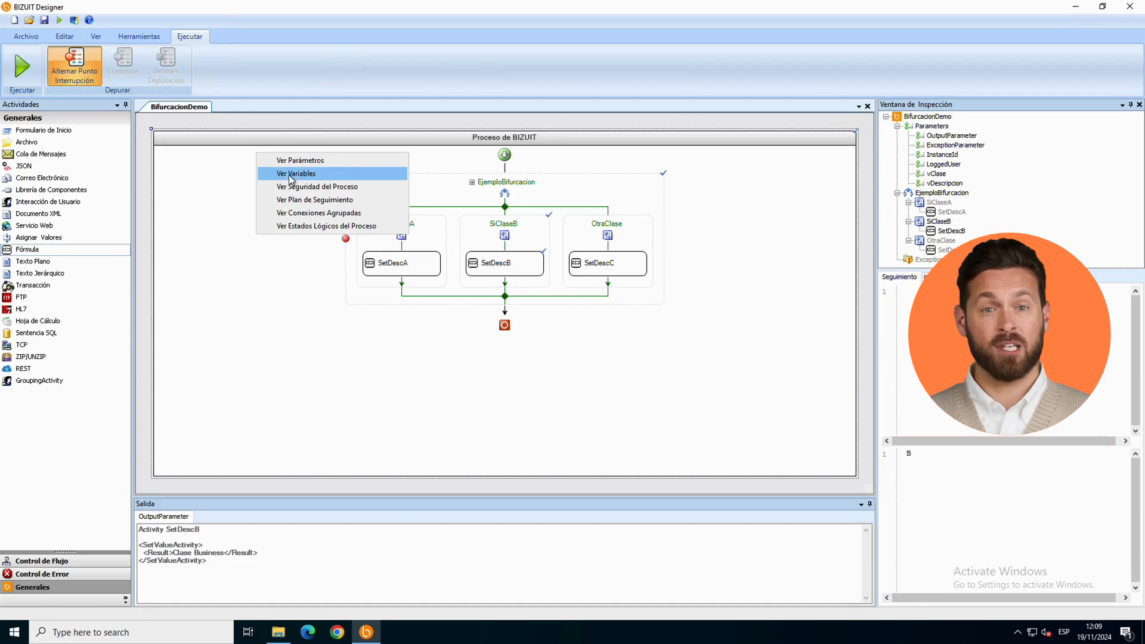
{"action": "left_click", "coordinate": [293, 173]}
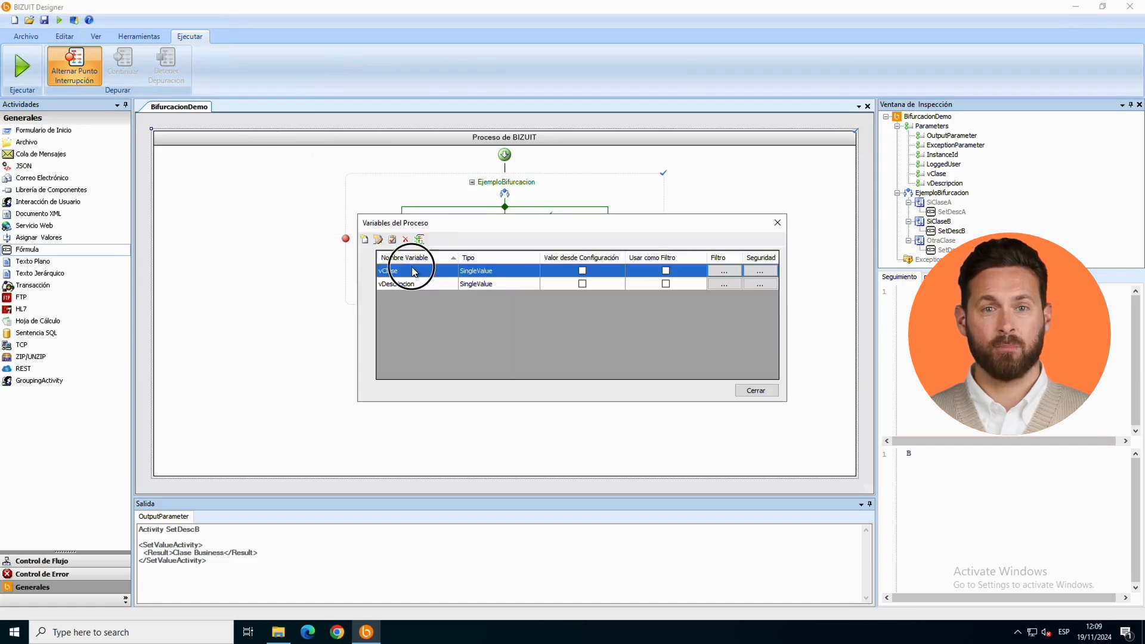
{"action": "double_click", "coordinate": [411, 266]}
{"action": "left_click", "coordinate": [483, 382]}
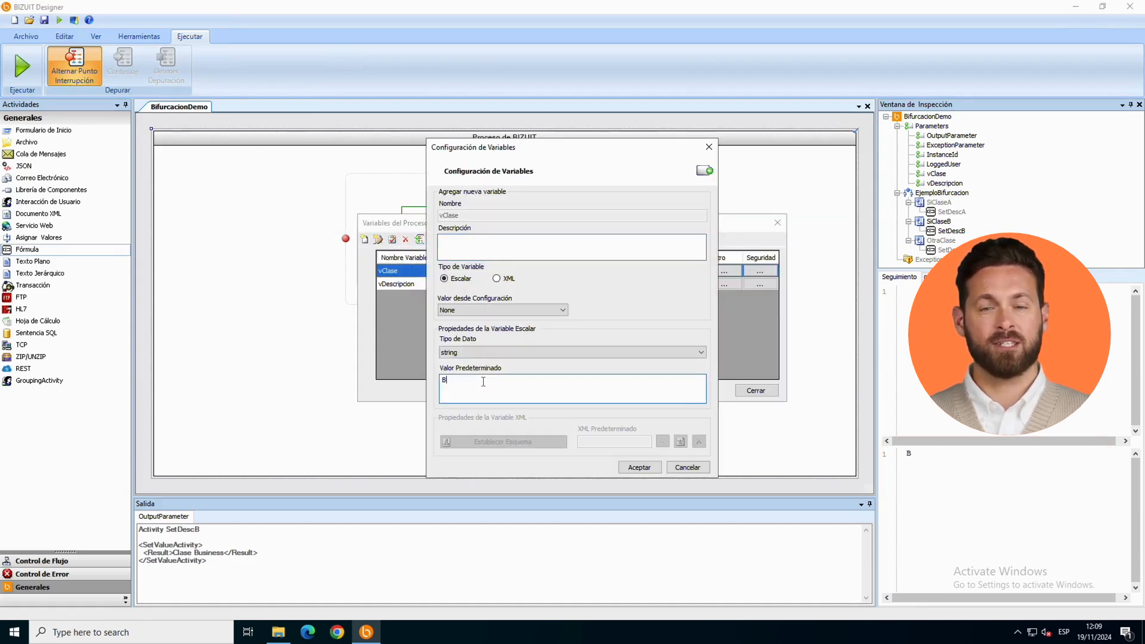
{"action": "type", "text": "kskdkldsksdksd"}
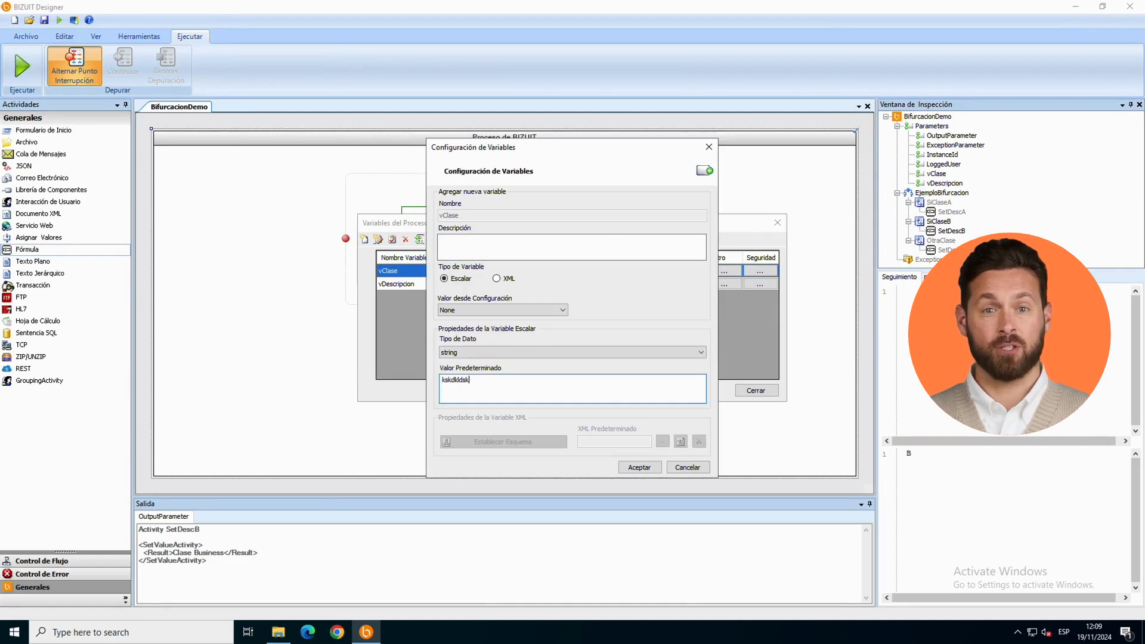
{"action": "left_click", "coordinate": [626, 468]}
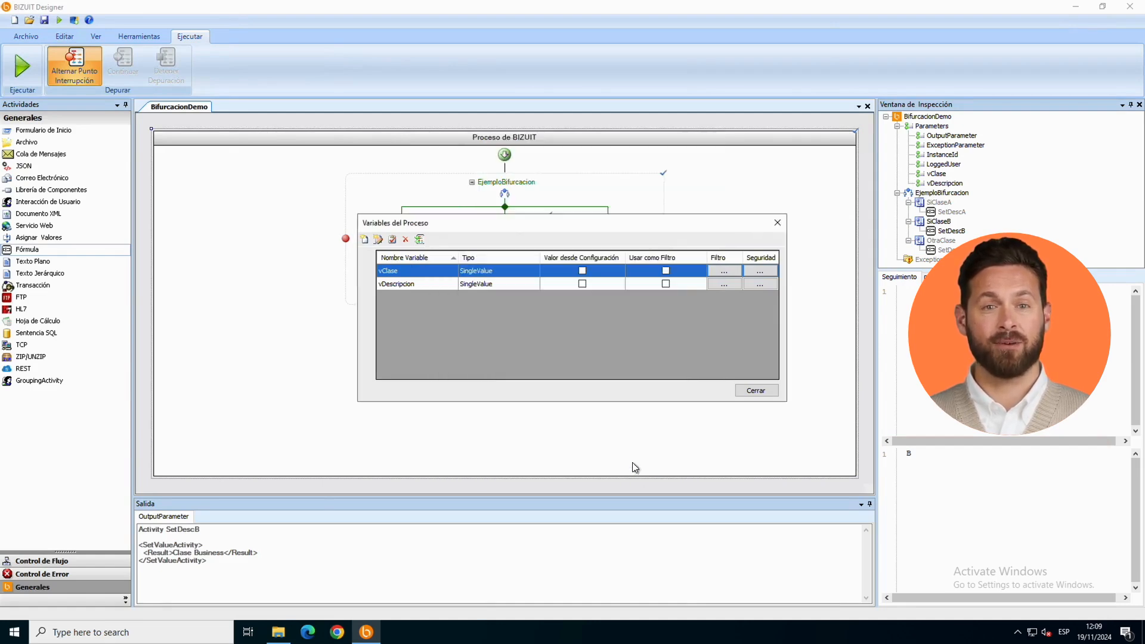
{"action": "left_click", "coordinate": [751, 393]}
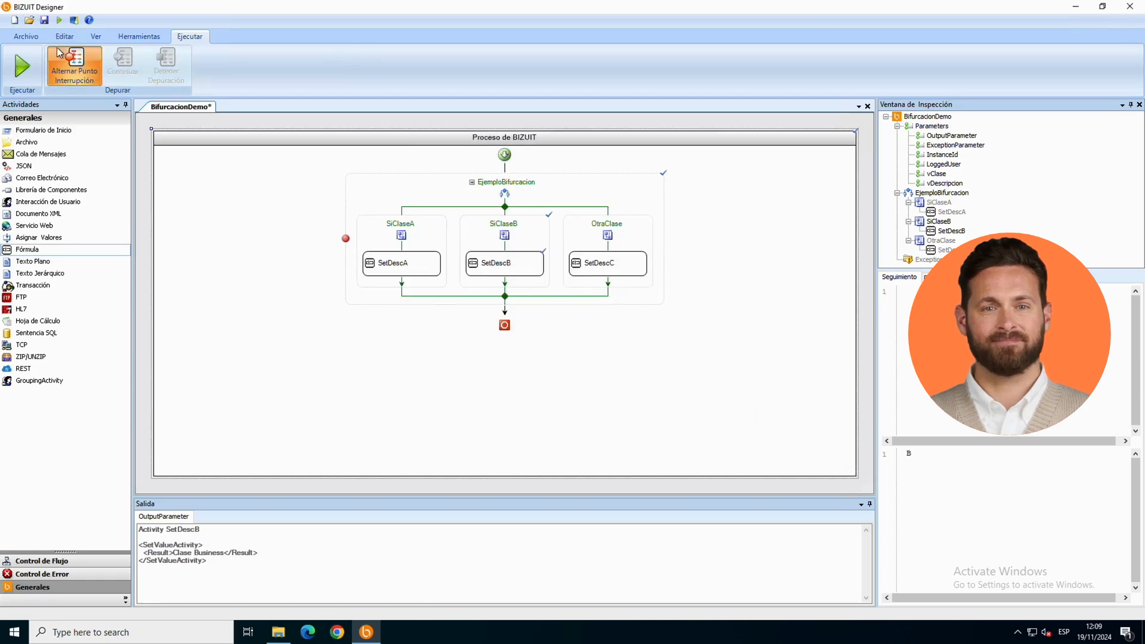
Step: Run the process again, continue through the OtraClase branch to the end, and inspect vDescripcion and vClase
{"action": "left_click", "coordinate": [62, 23]}
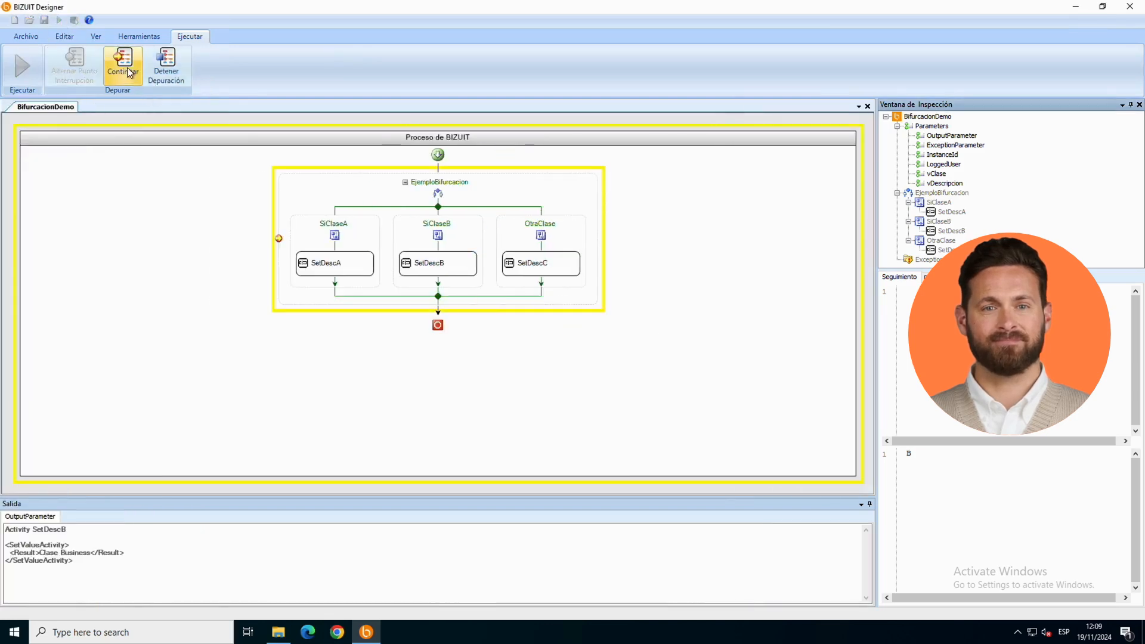
{"action": "left_click", "coordinate": [126, 66]}
{"action": "left_click", "coordinate": [127, 66]}
{"action": "left_click", "coordinate": [126, 66]}
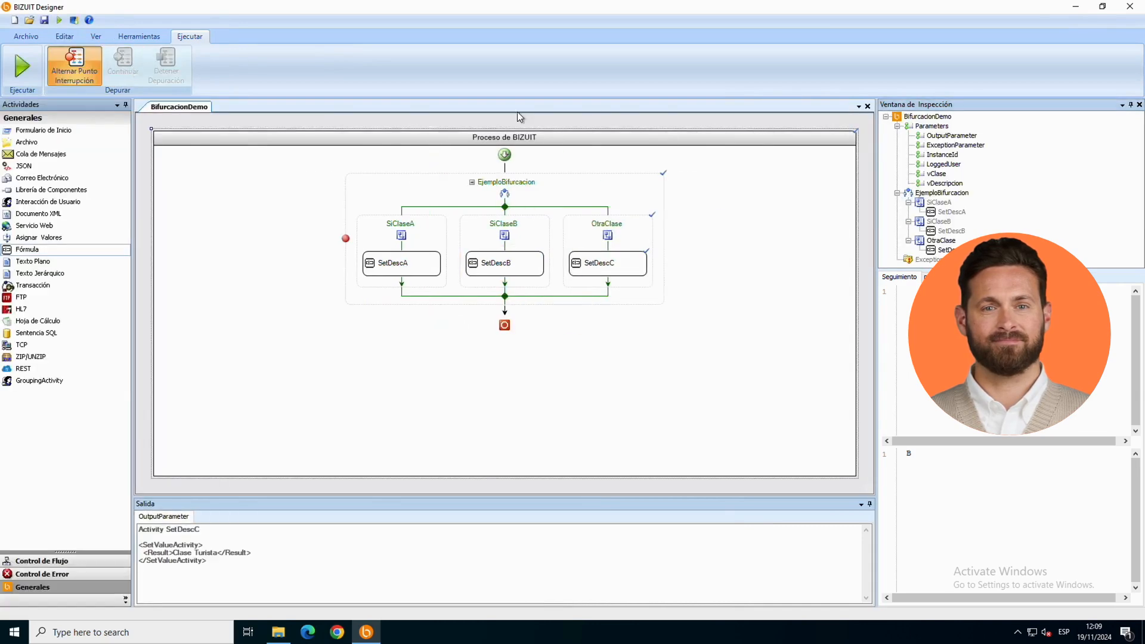
{"action": "left_click", "coordinate": [943, 184]}
{"action": "left_click", "coordinate": [939, 176]}
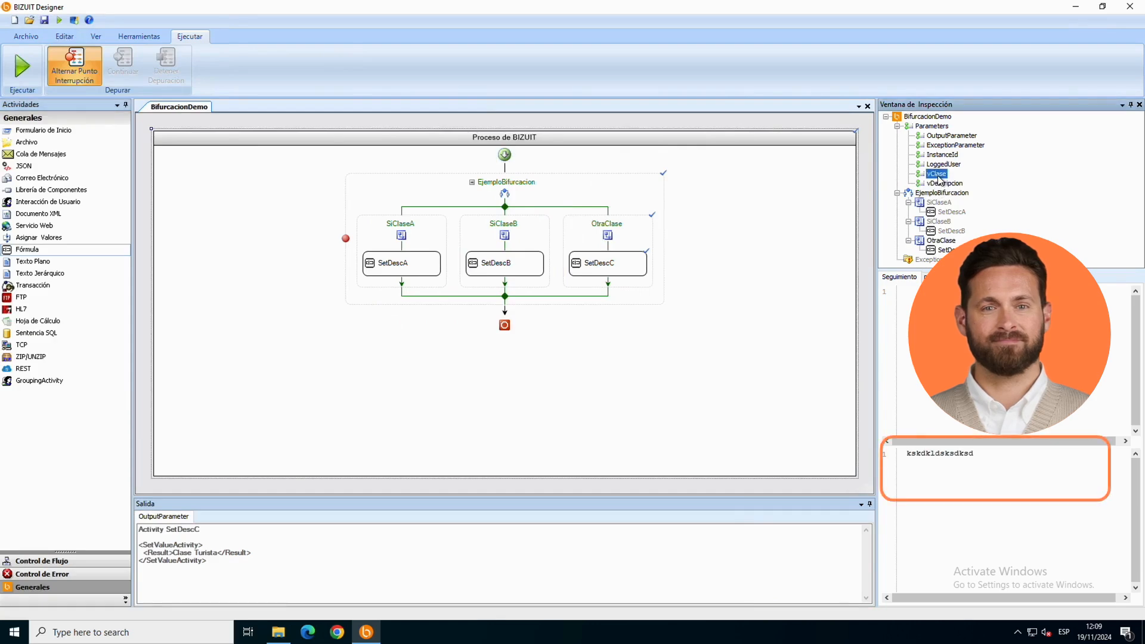